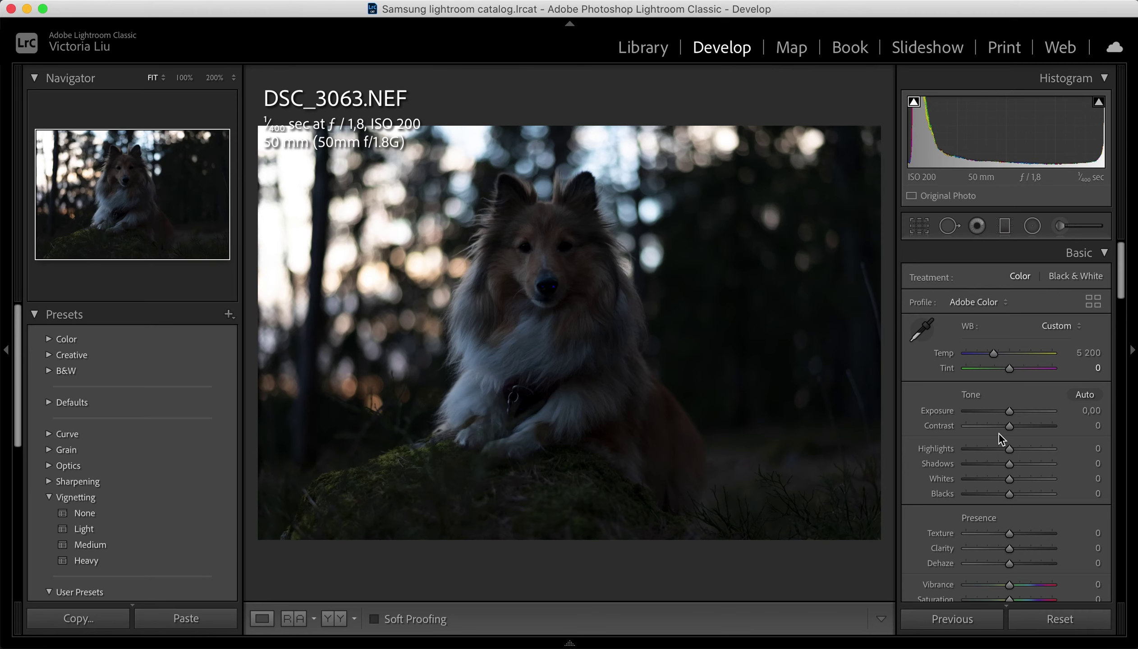
Brighten the dark photo: Exposure +1.40, Highlights −100, Shadows +55.
{"action": "mouse_move", "coordinate": [1010, 411]}
{"action": "left_mouse_down"}
{"action": "mouse_move", "coordinate": [1022, 411]}
{"action": "mouse_move", "coordinate": [966, 448]}
{"action": "mouse_move", "coordinate": [1033, 464]}
{"action": "left_mouse_up"}
{"action": "scroll", "coordinate": [1026, 497], "scroll_direction": "down", "scroll_amount": 1}
{"action": "scroll", "coordinate": [1026, 497], "scroll_direction": "down", "scroll_amount": 5}
{"action": "scroll", "coordinate": [1026, 451], "scroll_direction": "up", "scroll_amount": 5}
Add Radial Filters over the bright left trees, background patches and treetops, lowering their highlights.
{"action": "left_click", "coordinate": [1033, 226]}
{"action": "left_click_drag", "start_coordinate": [280, 228], "coordinate": [328, 396]}
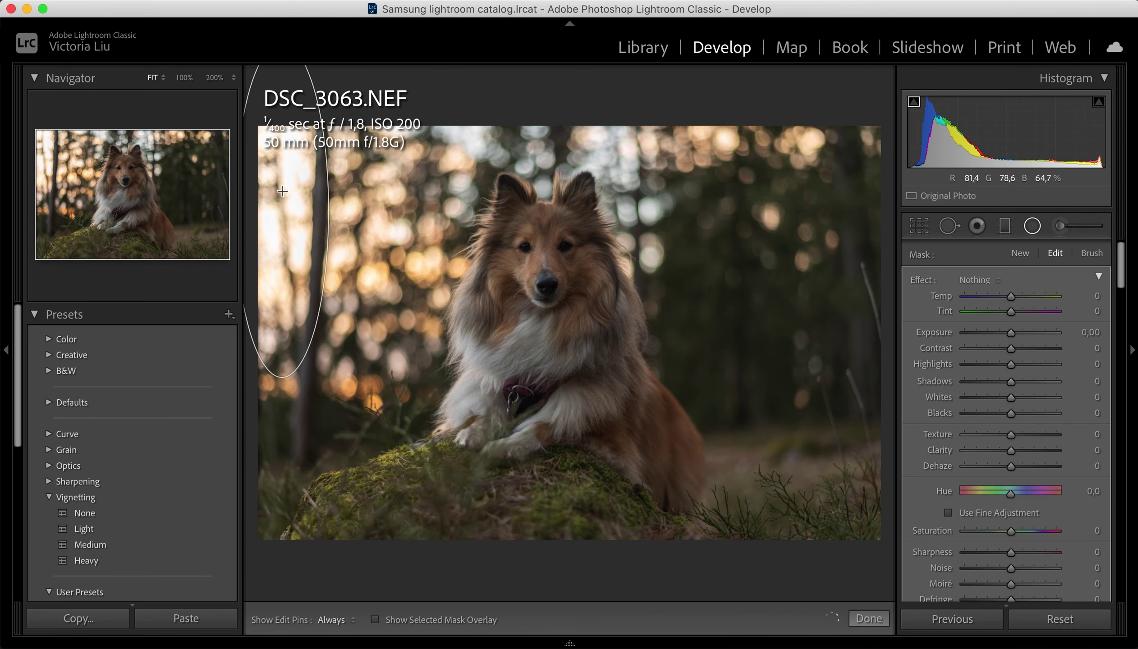
{"action": "left_click_drag", "start_coordinate": [1011, 364], "coordinate": [964, 364]}
{"action": "left_click_drag", "start_coordinate": [378, 241], "coordinate": [480, 406]}
{"action": "left_click_drag", "start_coordinate": [636, 145], "coordinate": [751, 234]}
{"action": "left_click_drag", "start_coordinate": [965, 364], "coordinate": [992, 364]}
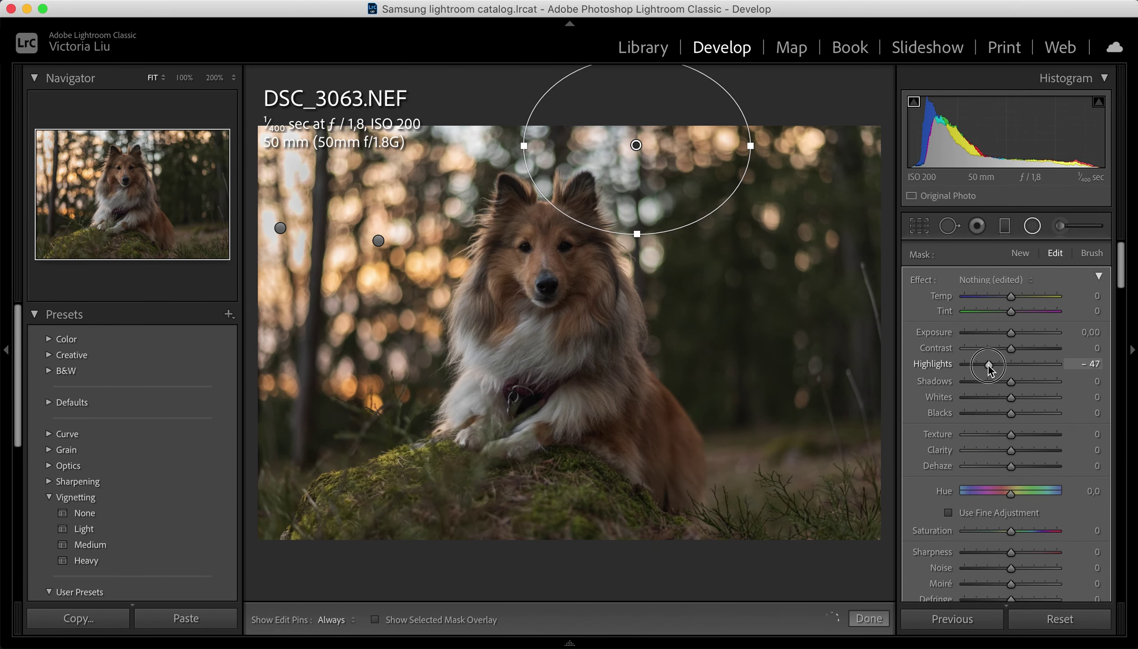
Ease the highlight reduction to about −45 and add more radial masks on the bokeh.
{"action": "left_click_drag", "start_coordinate": [804, 144], "coordinate": [838, 174]}
{"action": "left_click_drag", "start_coordinate": [640, 234], "coordinate": [666, 285]}
{"action": "left_click_drag", "start_coordinate": [771, 217], "coordinate": [790, 237]}
{"action": "left_click_drag", "start_coordinate": [458, 137], "coordinate": [498, 190]}
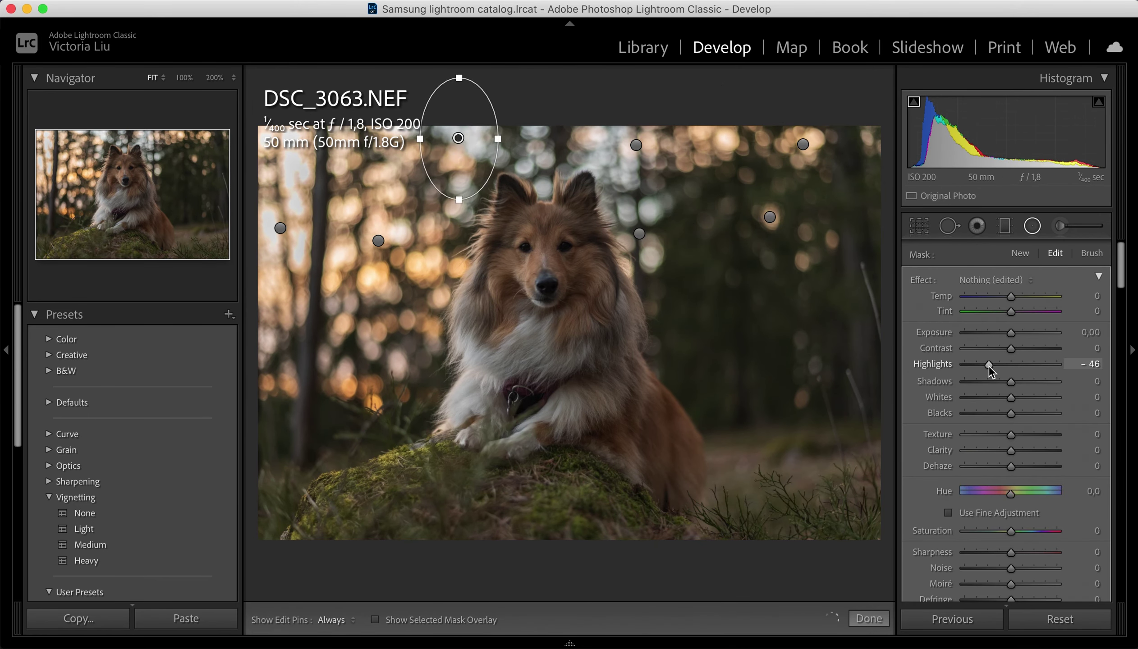
Place a Radial Filter on the dog's face and raise its Whites.
{"action": "left_click_drag", "start_coordinate": [573, 255], "coordinate": [617, 335]}
{"action": "left_click_drag", "start_coordinate": [1012, 397], "coordinate": [1024, 397]}
{"action": "left_click_drag", "start_coordinate": [540, 262], "coordinate": [616, 348]}
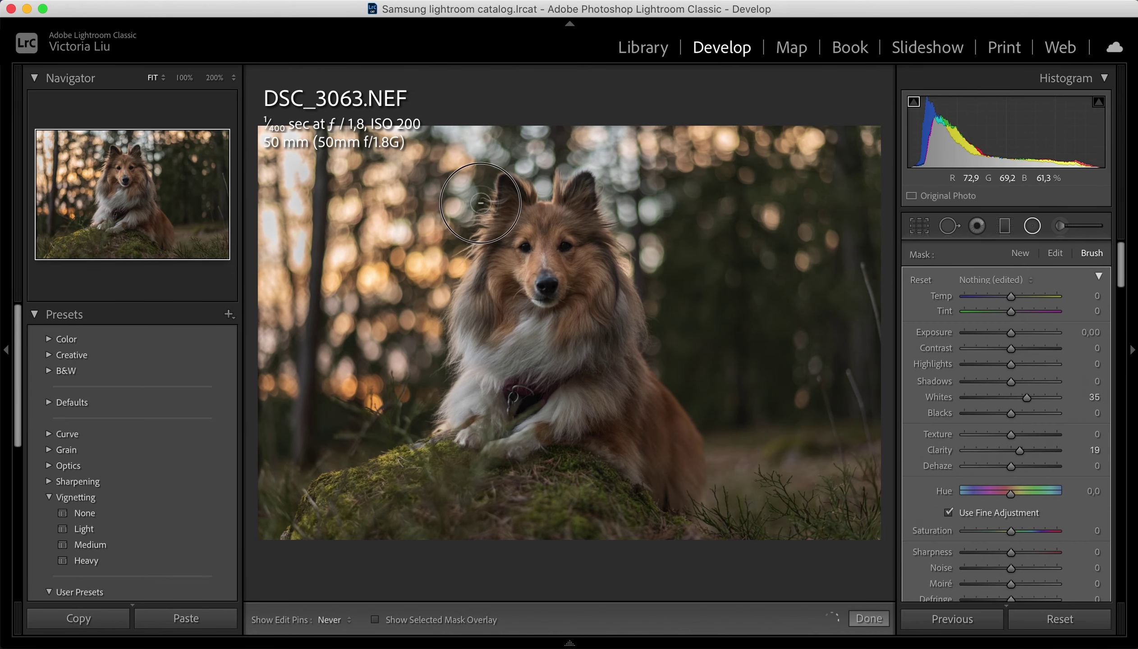
Brighten and sharpen the dog's eye with an Adjustment Brush, then view the whole photo.
{"action": "left_click_drag", "start_coordinate": [520, 259], "coordinate": [548, 305]}
{"action": "left_click_drag", "start_coordinate": [1011, 364], "coordinate": [1004, 364]}
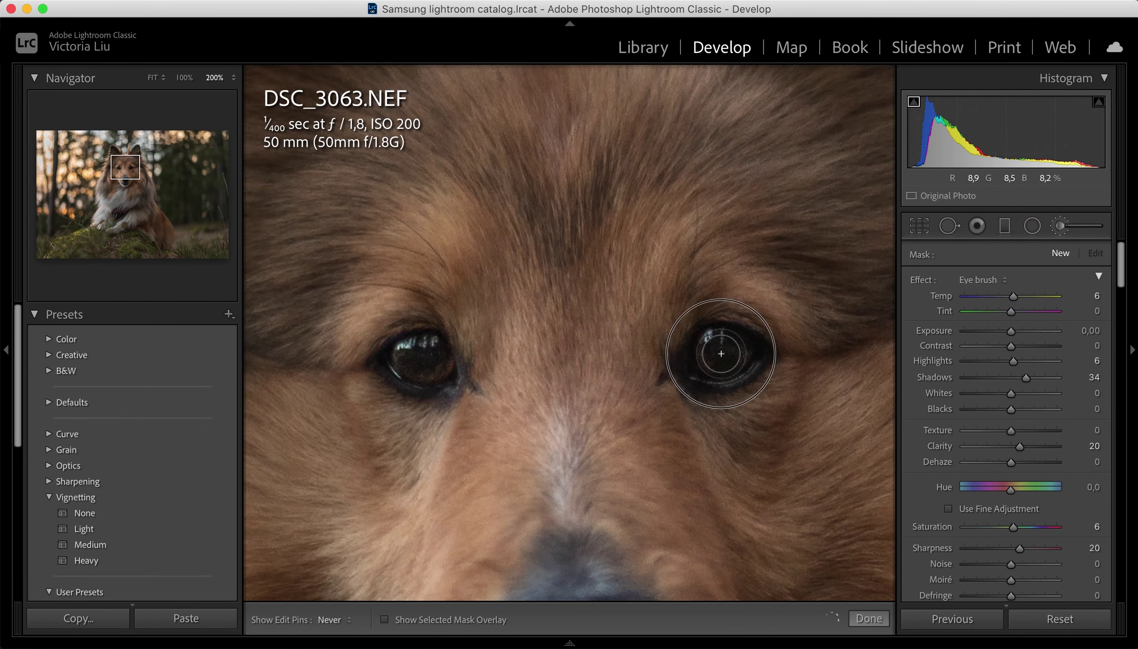
{"action": "left_click", "coordinate": [867, 618]}
{"action": "left_click", "coordinate": [723, 447]}
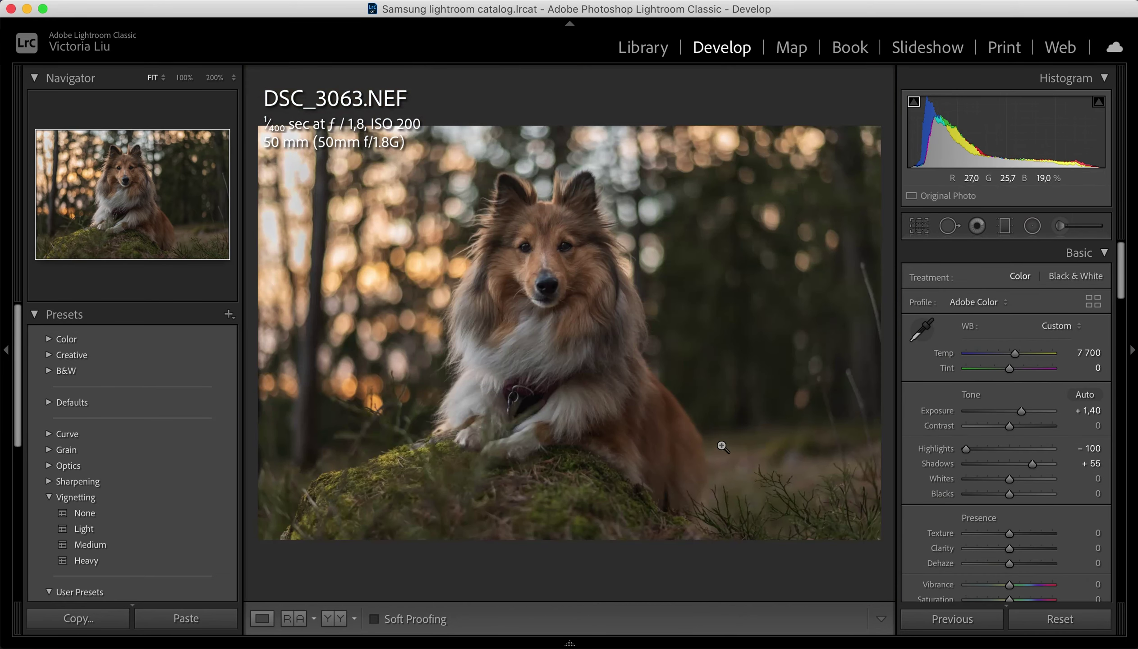
Edit the photo in Photoshop and add a midtone-raising Curves layer with its mask inverted.
{"action": "right_click", "coordinate": [671, 306]}
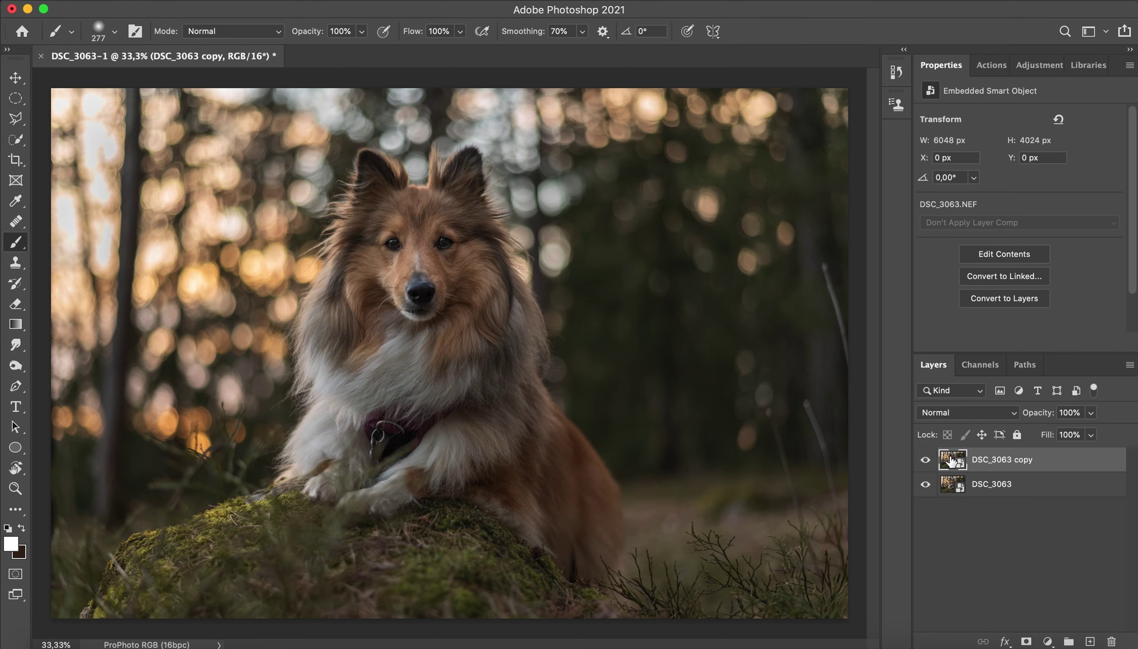
{"action": "left_click", "coordinate": [1048, 642]}
{"action": "left_click", "coordinate": [1030, 425]}
{"action": "left_click_drag", "start_coordinate": [1070, 198], "coordinate": [1071, 186]}
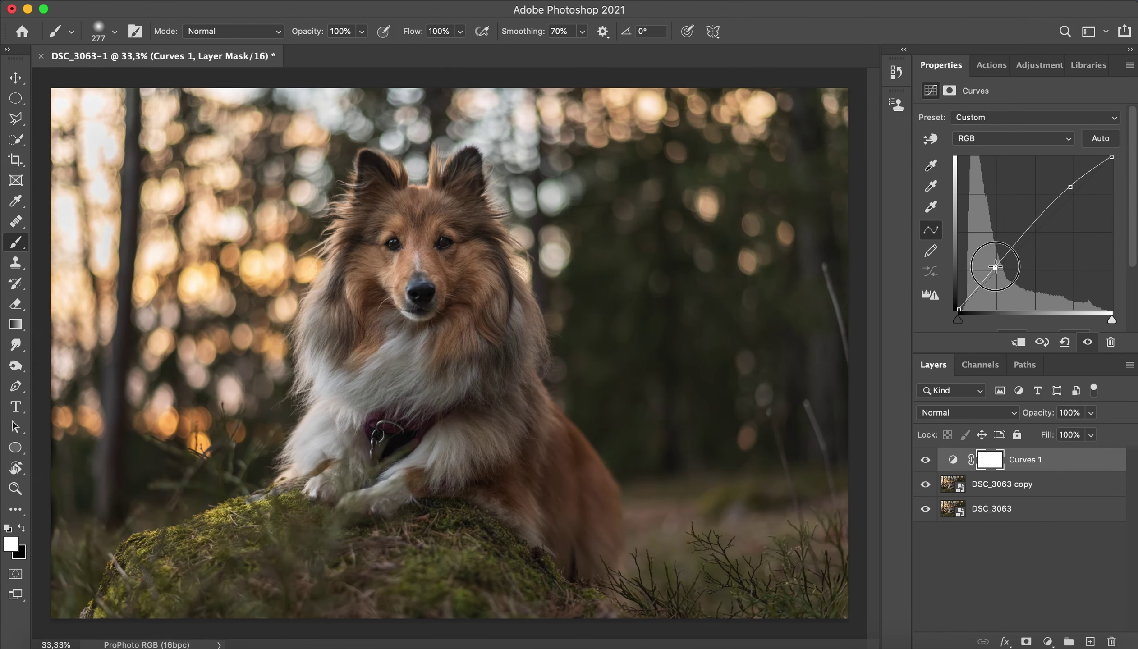
{"action": "key", "text": "ctrl+i"}
Select the dog with the selection tools, fitting the whole image in view.
{"action": "key", "text": "w"}
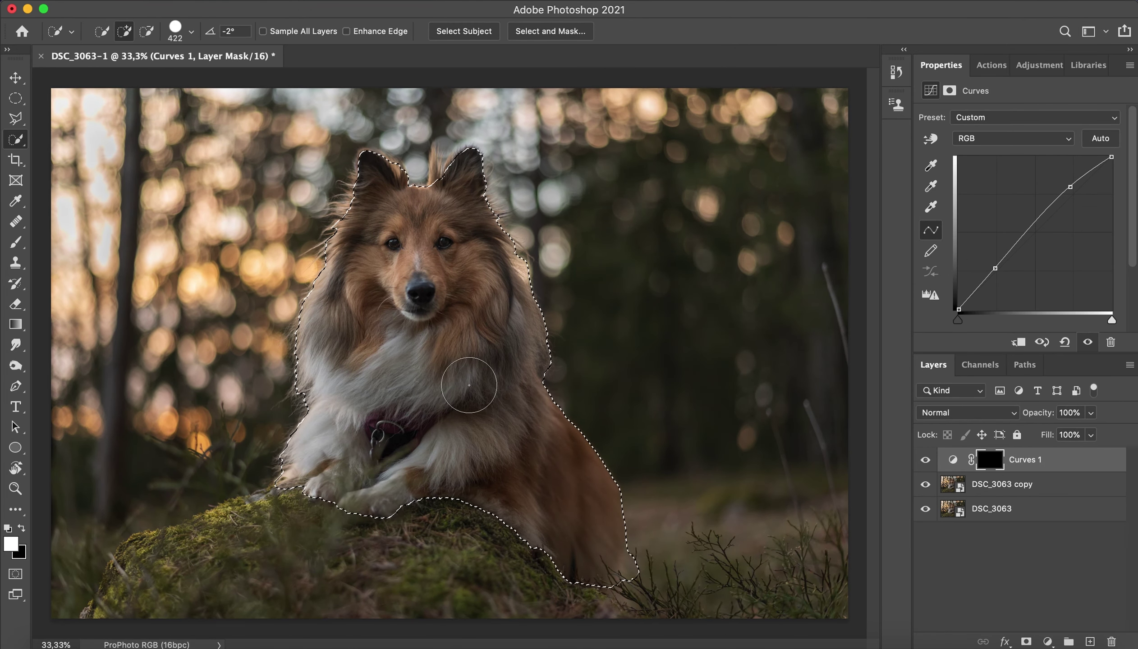
{"action": "scroll", "coordinate": [443, 628], "scroll_direction": "up", "scroll_amount": 3}
{"action": "key", "text": "ctrl+0"}
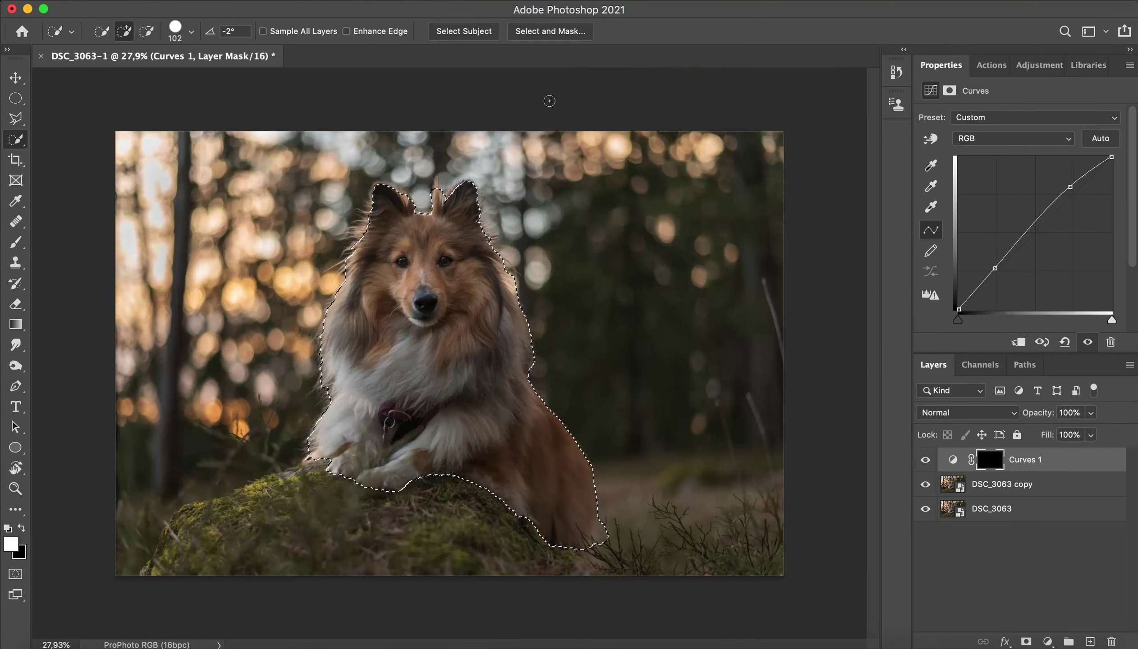
{"action": "left_click", "coordinate": [550, 31]}
Recover fine fur hairs along the dog's edge and between the ears with the Refine Edge Brush.
{"action": "left_click_drag", "start_coordinate": [470, 330], "coordinate": [475, 437]}
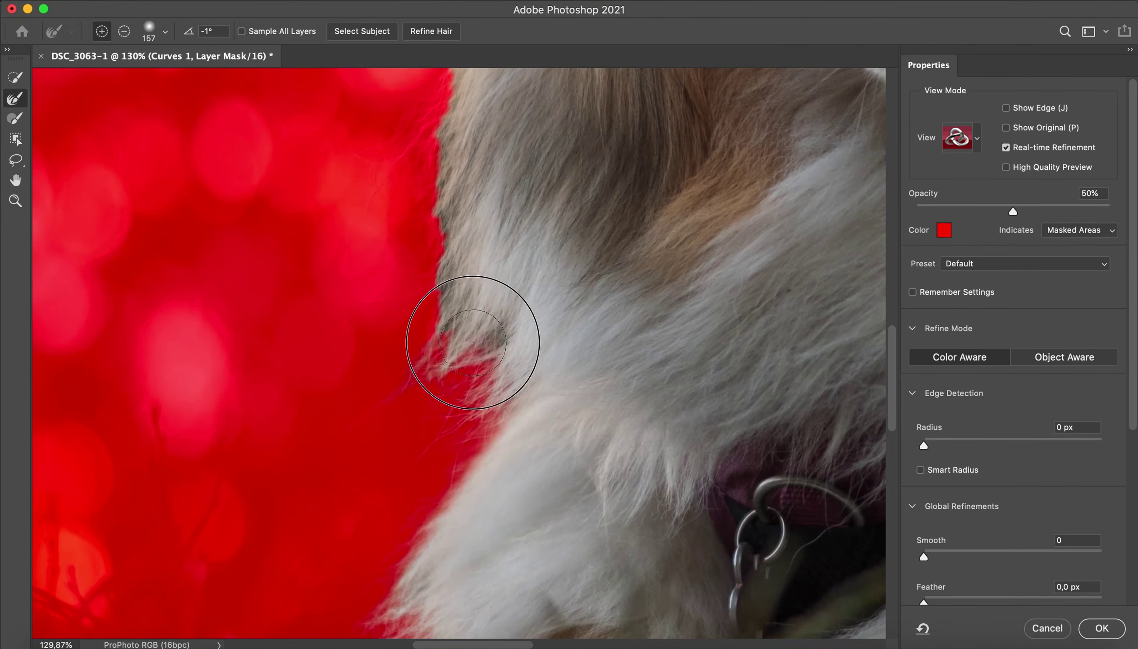
{"action": "scroll", "coordinate": [256, 535], "scroll_direction": "up", "scroll_amount": 5}
{"action": "mouse_move", "coordinate": [257, 535]}
{"action": "left_mouse_down"}
{"action": "mouse_move", "coordinate": [376, 330]}
{"action": "mouse_move", "coordinate": [451, 317]}
{"action": "mouse_move", "coordinate": [406, 102]}
{"action": "mouse_move", "coordinate": [462, 311]}
{"action": "left_mouse_up"}
{"action": "key", "text": "bracketright"}
{"action": "scroll", "coordinate": [463, 311], "scroll_direction": "up", "scroll_amount": 2}
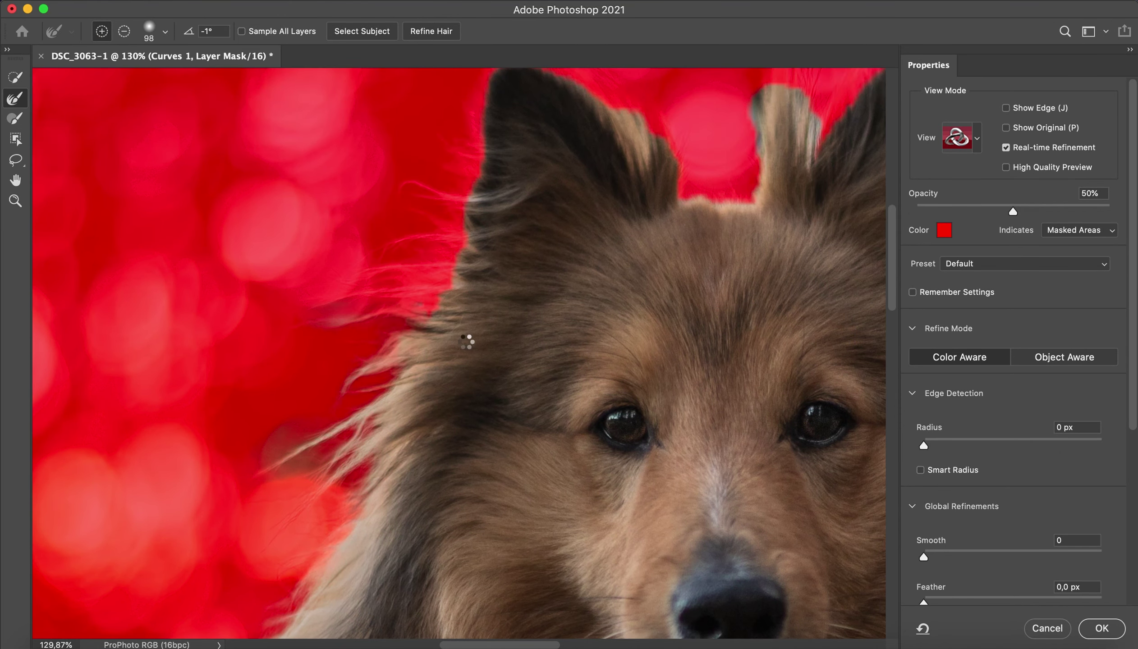
{"action": "key", "text": "bracketleft"}
{"action": "key", "text": "bracketleft"}
{"action": "scroll", "coordinate": [483, 318], "scroll_direction": "up", "scroll_amount": 5}
{"action": "scroll", "coordinate": [651, 440], "scroll_direction": "right", "scroll_amount": 10}
{"action": "key", "text": "bracketleft"}
{"action": "key", "text": "bracketleft"}
{"action": "key", "text": "bracketleft"}
{"action": "key", "text": "bracketright"}
{"action": "left_click_drag", "start_coordinate": [354, 375], "coordinate": [362, 260]}
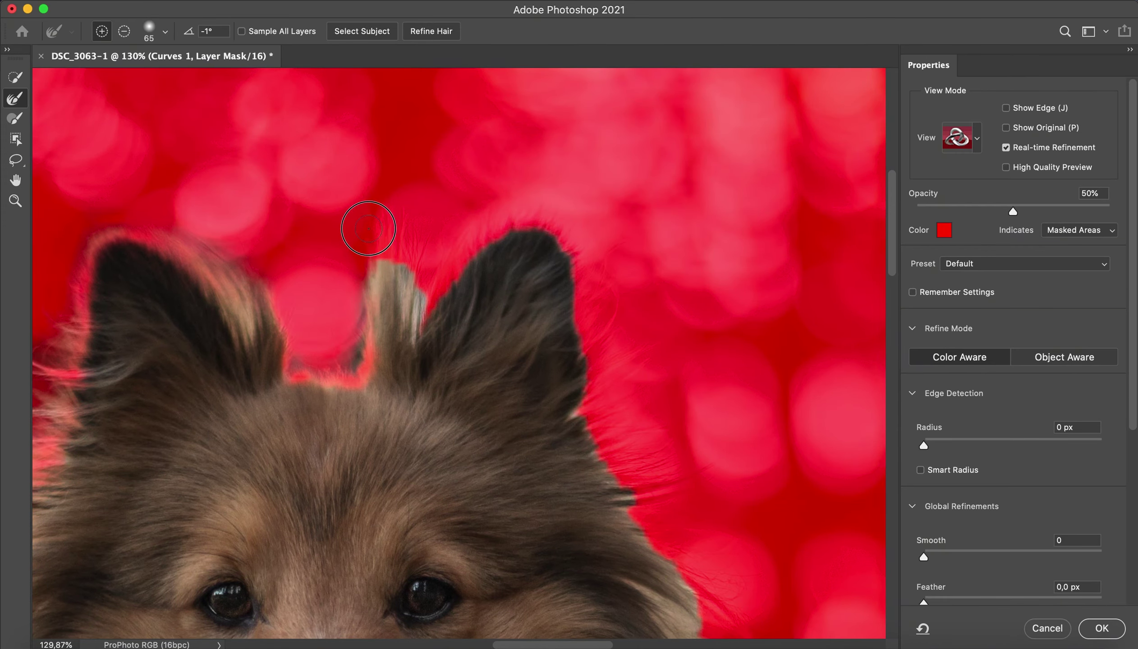
Refine the neck and lower fur edges with a resized Refine Edge Brush.
{"action": "scroll", "coordinate": [471, 248], "scroll_direction": "down", "scroll_amount": 5}
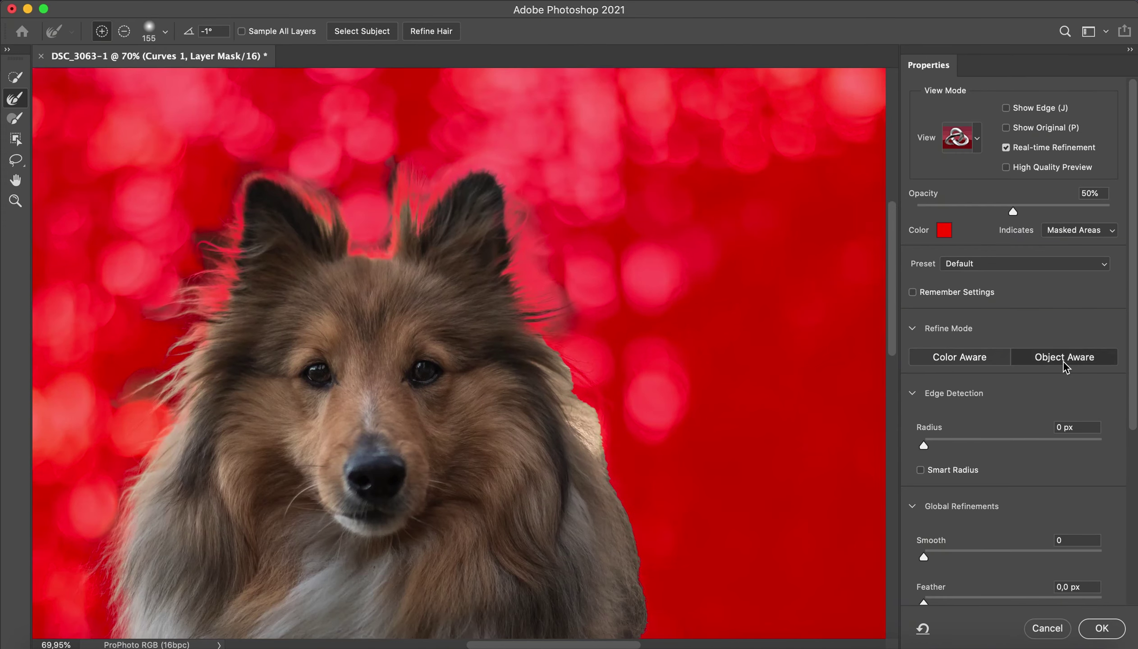
{"action": "key", "text": "bracketright"}
{"action": "key", "text": "bracketright"}
{"action": "key", "text": "bracketright"}
{"action": "scroll", "coordinate": [610, 348], "scroll_direction": "up", "scroll_amount": 5}
{"action": "key", "text": "bracketleft"}
{"action": "key", "text": "bracketleft"}
{"action": "key", "text": "bracketleft"}
{"action": "scroll", "coordinate": [508, 496], "scroll_direction": "down", "scroll_amount": 6}
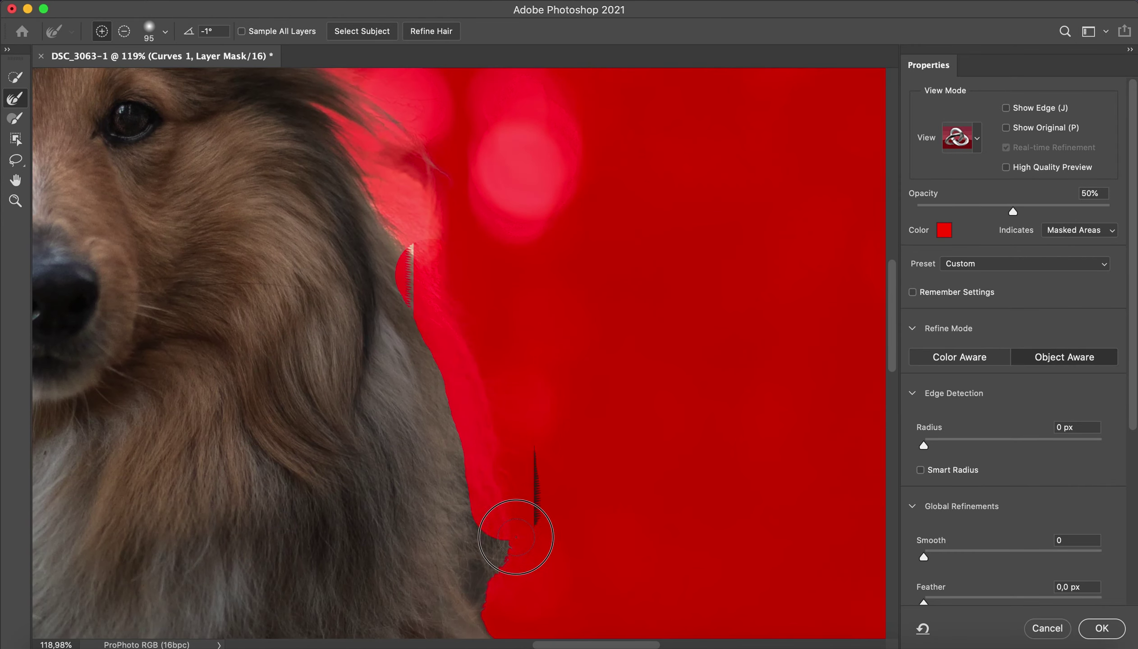
{"action": "scroll", "coordinate": [600, 537], "scroll_direction": "down", "scroll_amount": 4}
{"action": "scroll", "coordinate": [600, 536], "scroll_direction": "down", "scroll_amount": 3}
{"action": "scroll", "coordinate": [614, 465], "scroll_direction": "down", "scroll_amount": 5}
{"action": "key", "text": "bracketright"}
{"action": "key", "text": "bracketright"}
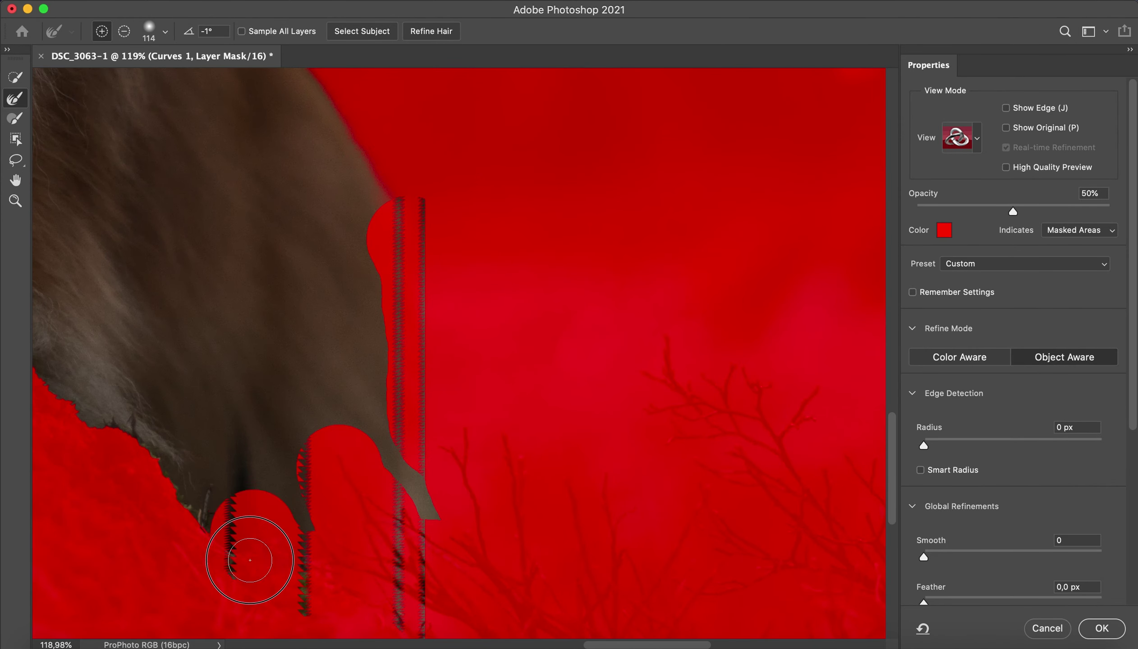
{"action": "scroll", "coordinate": [427, 548], "scroll_direction": "down", "scroll_amount": 4}
{"action": "scroll", "coordinate": [452, 482], "scroll_direction": "left", "scroll_amount": 6}
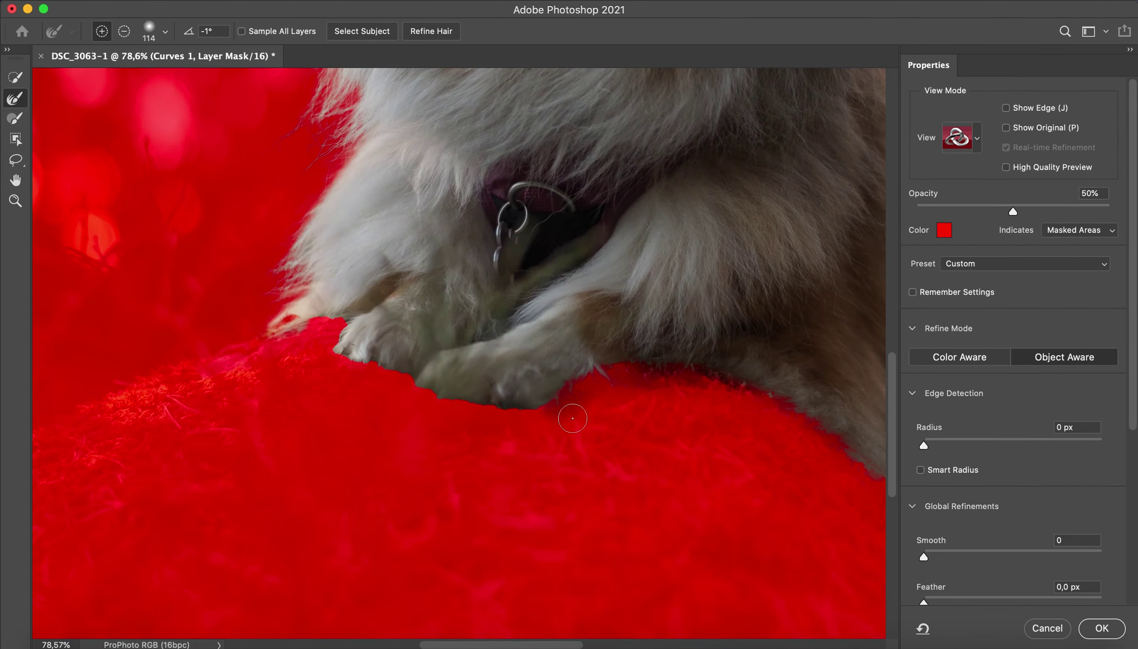
Output the refined dog selection to the Curves 1 layer mask.
{"action": "key", "text": "super+0"}
{"action": "key", "text": "Return"}
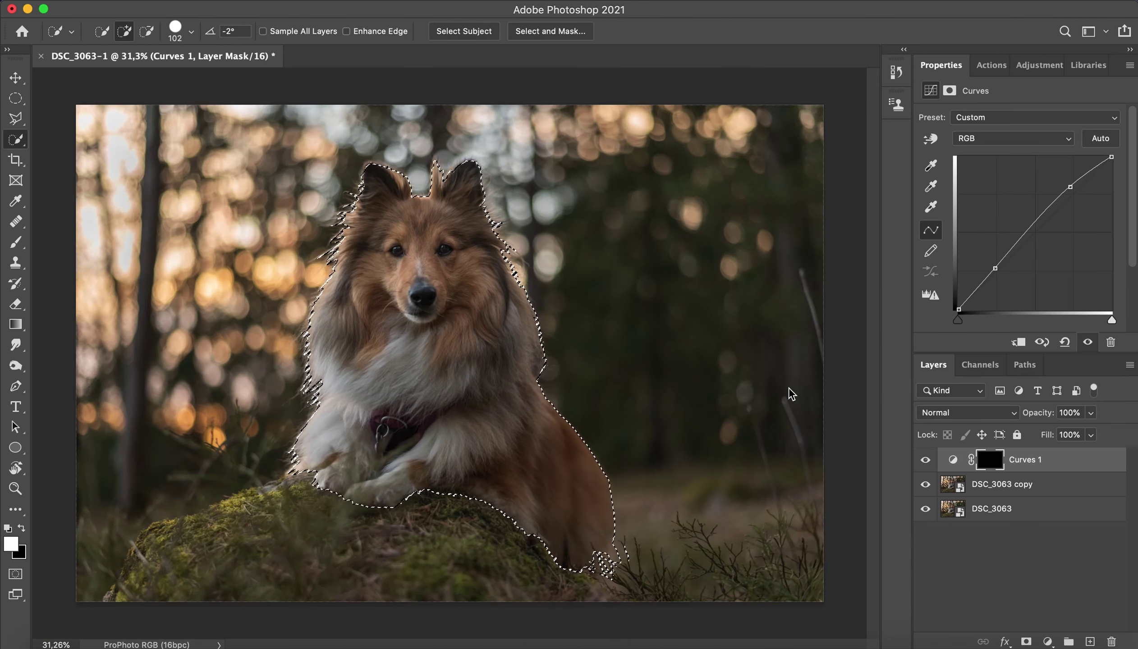
{"action": "key", "text": "b"}
{"action": "scroll", "coordinate": [287, 497], "scroll_direction": "up", "scroll_amount": 5}
Paint the twigs out of the Curves 1 mask and touch up around the head.
{"action": "left_click", "coordinate": [989, 460], "text": "alt"}
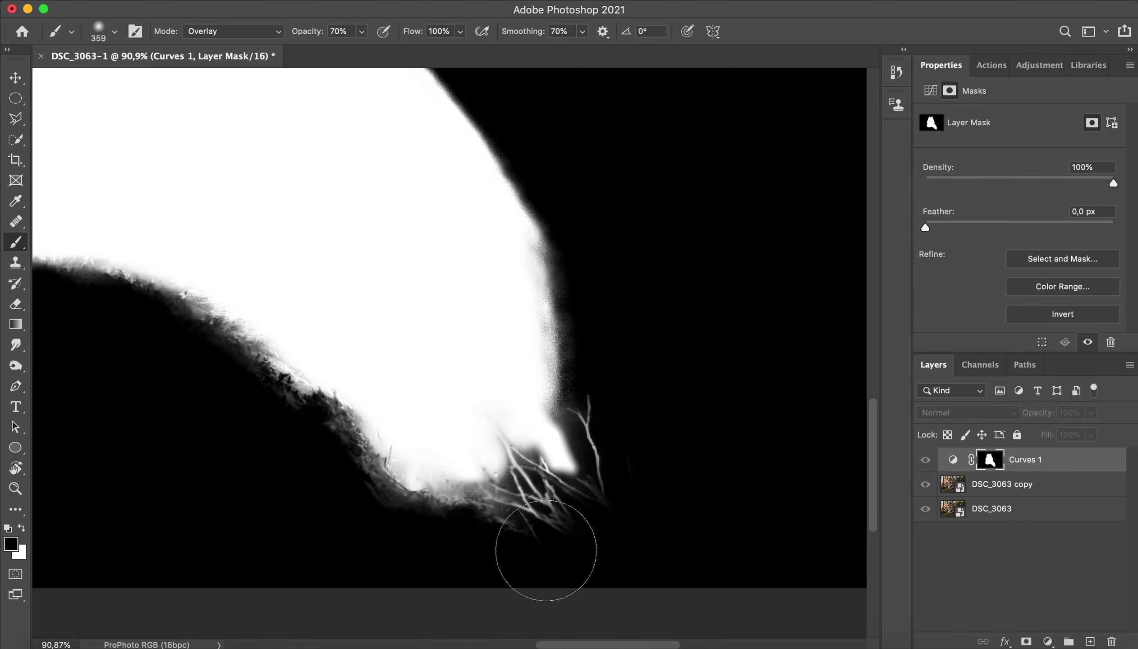
{"action": "left_click_drag", "start_coordinate": [534, 574], "coordinate": [584, 420]}
{"action": "scroll", "coordinate": [584, 420], "scroll_direction": "down", "scroll_amount": 2}
{"action": "left_click_drag", "start_coordinate": [488, 447], "coordinate": [503, 414]}
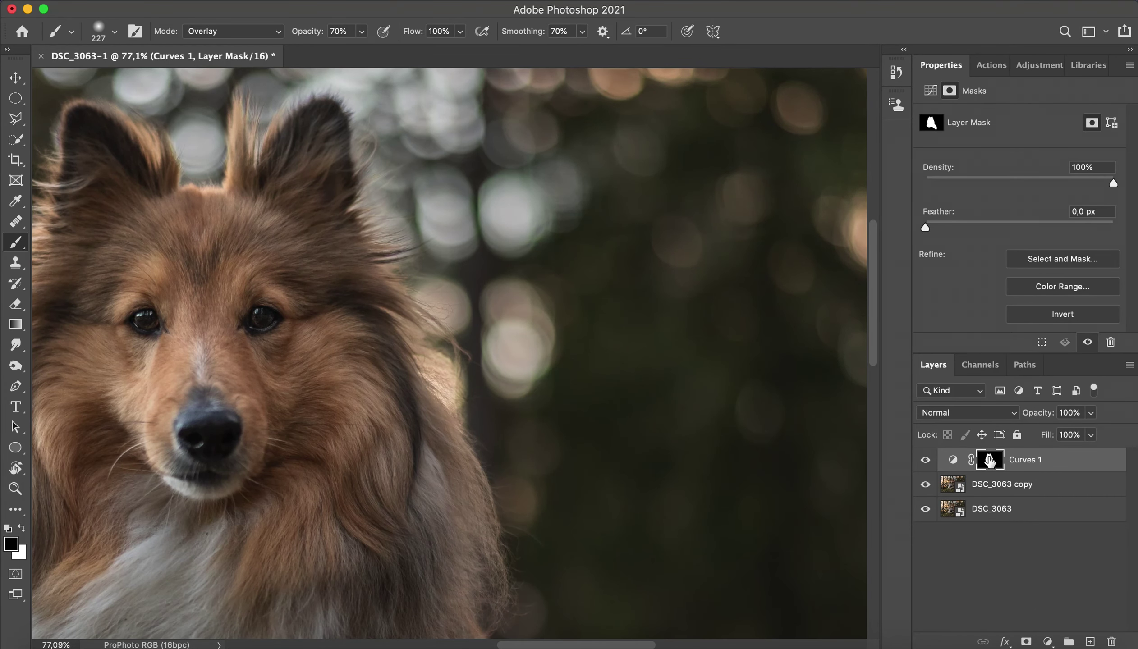
Check the Curves 1 mask alone and paint white back into the ear fur.
{"action": "left_click", "coordinate": [989, 460], "text": "alt"}
{"action": "scroll", "coordinate": [427, 411], "scroll_direction": "up", "scroll_amount": 5}
{"action": "left_click", "coordinate": [992, 460], "text": "alt"}
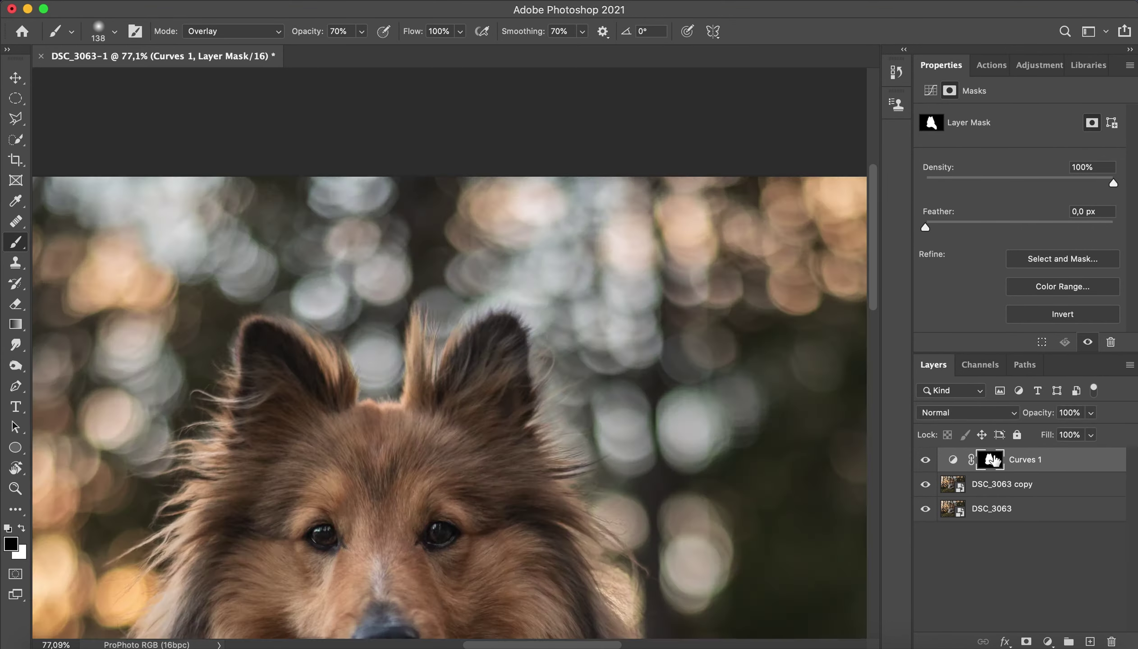
{"action": "key", "text": "x"}
{"action": "scroll", "coordinate": [318, 364], "scroll_direction": "down", "scroll_amount": 2}
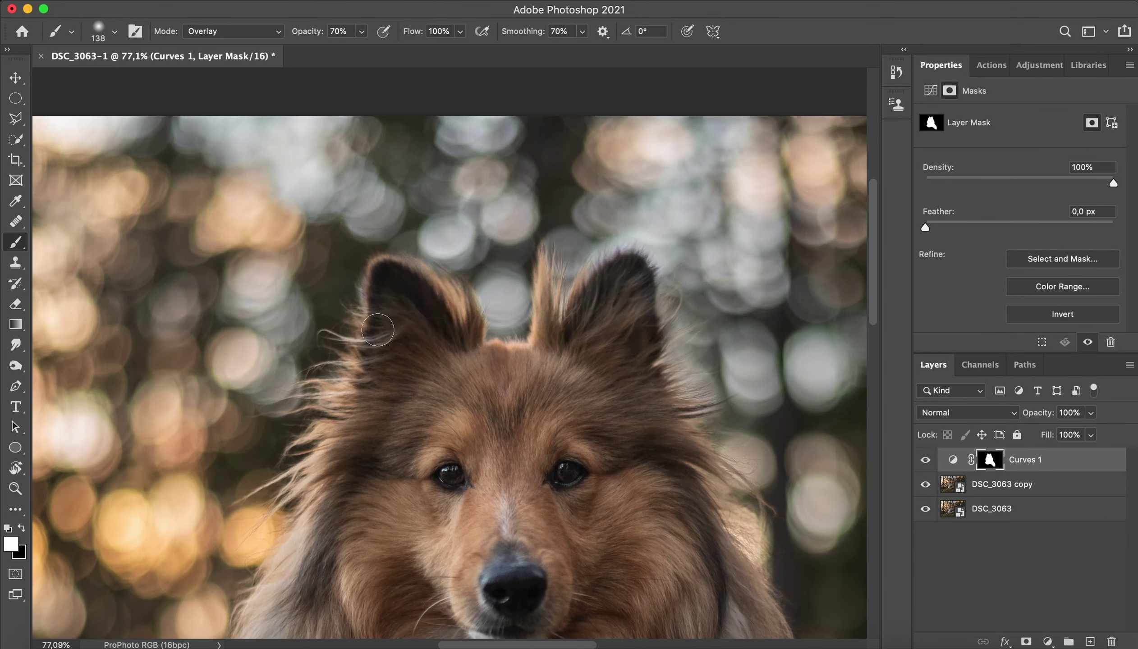
{"action": "left_click", "coordinate": [989, 460], "text": "alt"}
{"action": "scroll", "coordinate": [450, 359], "scroll_direction": "down", "scroll_amount": 3}
{"action": "key", "text": "x"}
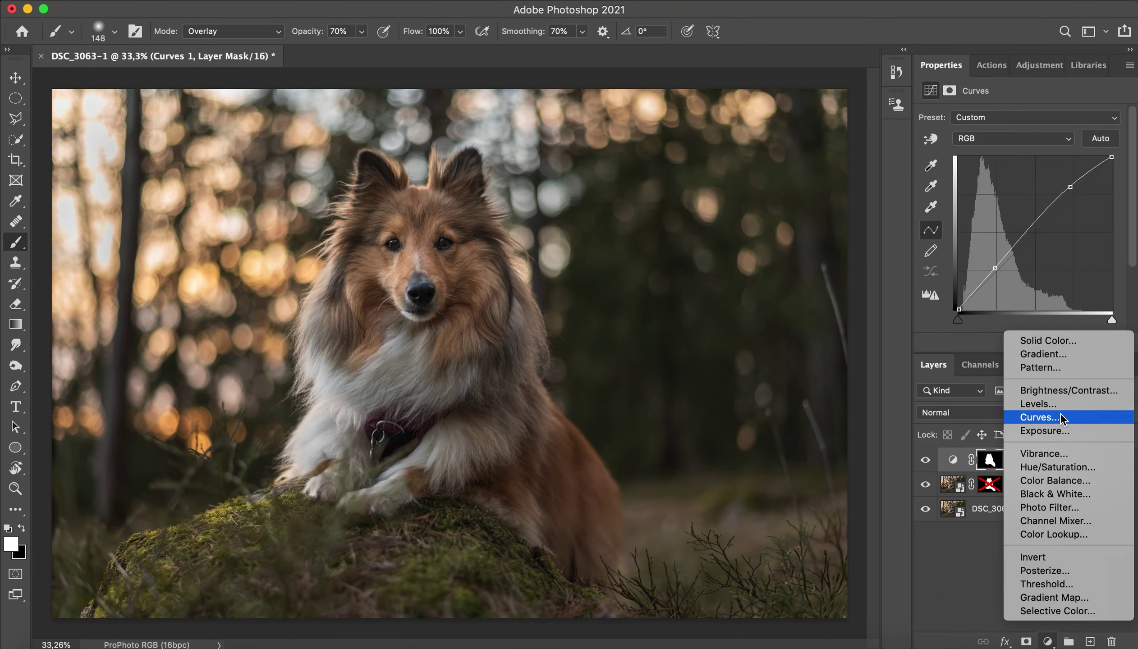
Add Curves 2 sharing the dog mask; reset the brush to Normal, 100% opacity.
{"action": "left_click", "coordinate": [1061, 417]}
{"action": "left_click_drag", "start_coordinate": [1031, 454], "coordinate": [989, 459]}
{"action": "key", "text": "x"}
{"action": "left_click", "coordinate": [233, 31]}
{"action": "left_click", "coordinate": [203, 8]}
{"action": "key", "text": "0"}
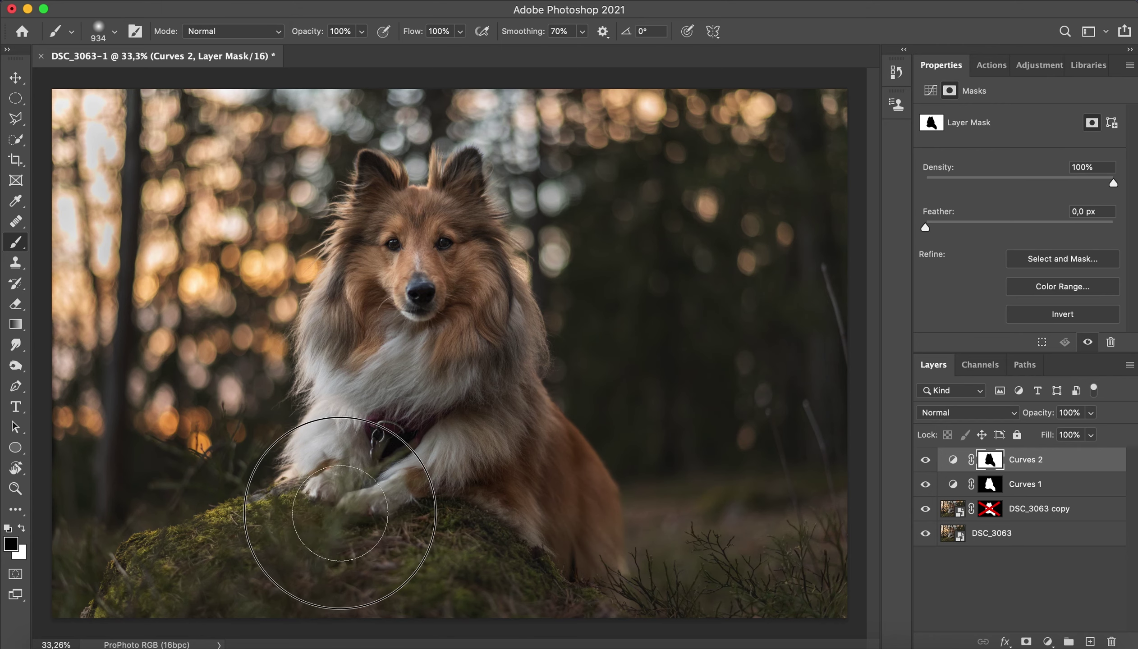
Add Curves 3 using the Linear Contrast (RGB) preset.
{"action": "left_click", "coordinate": [1049, 642]}
{"action": "left_click", "coordinate": [1041, 416]}
{"action": "left_click", "coordinate": [994, 117]}
{"action": "left_click", "coordinate": [998, 222]}
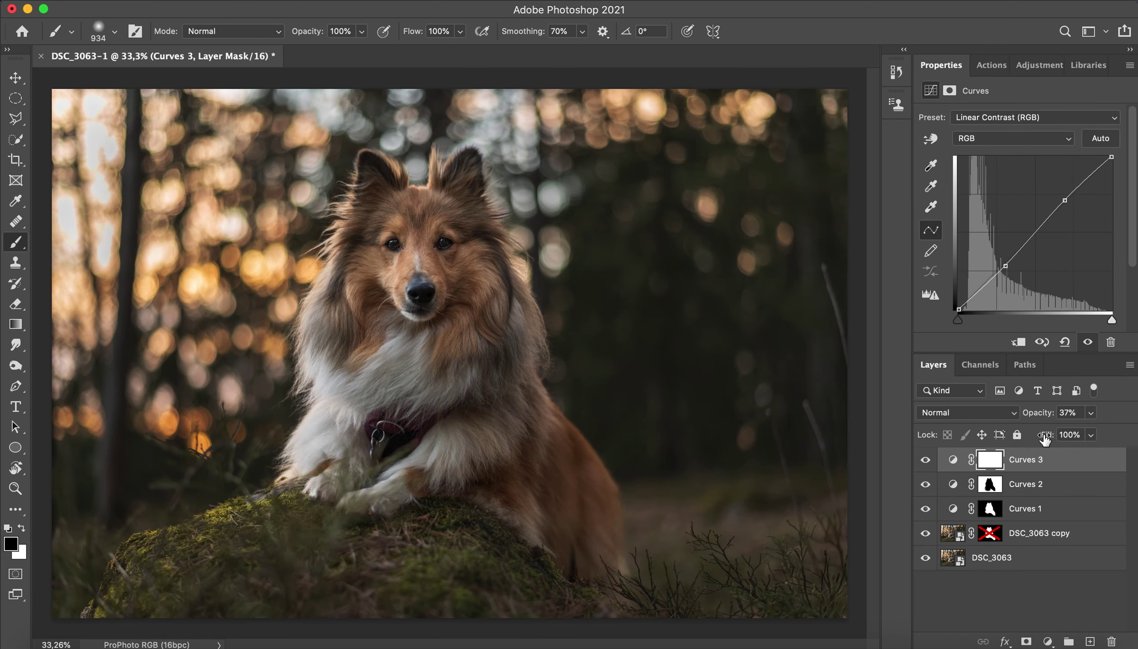
Add a Color Balance layer above Curves 3, warming the midtones toward yellow.
{"action": "left_click", "coordinate": [1042, 509]}
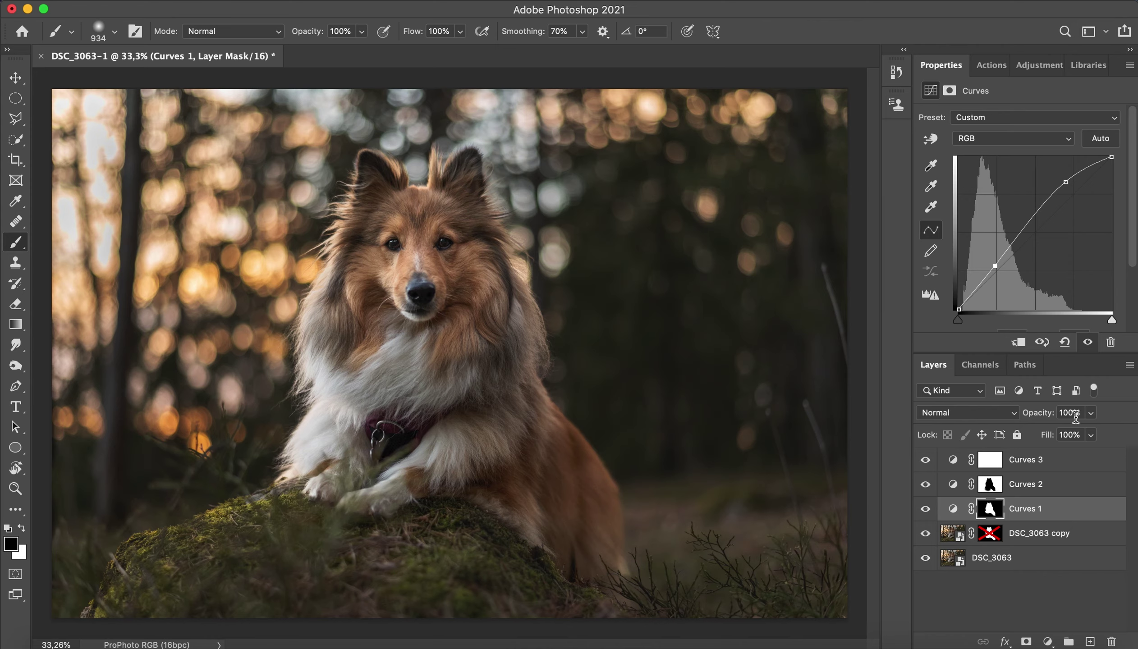
{"action": "left_click", "coordinate": [1026, 460]}
{"action": "left_click", "coordinate": [1048, 641]}
{"action": "left_click", "coordinate": [1021, 431]}
{"action": "left_click_drag", "start_coordinate": [999, 207], "coordinate": [971, 207]}
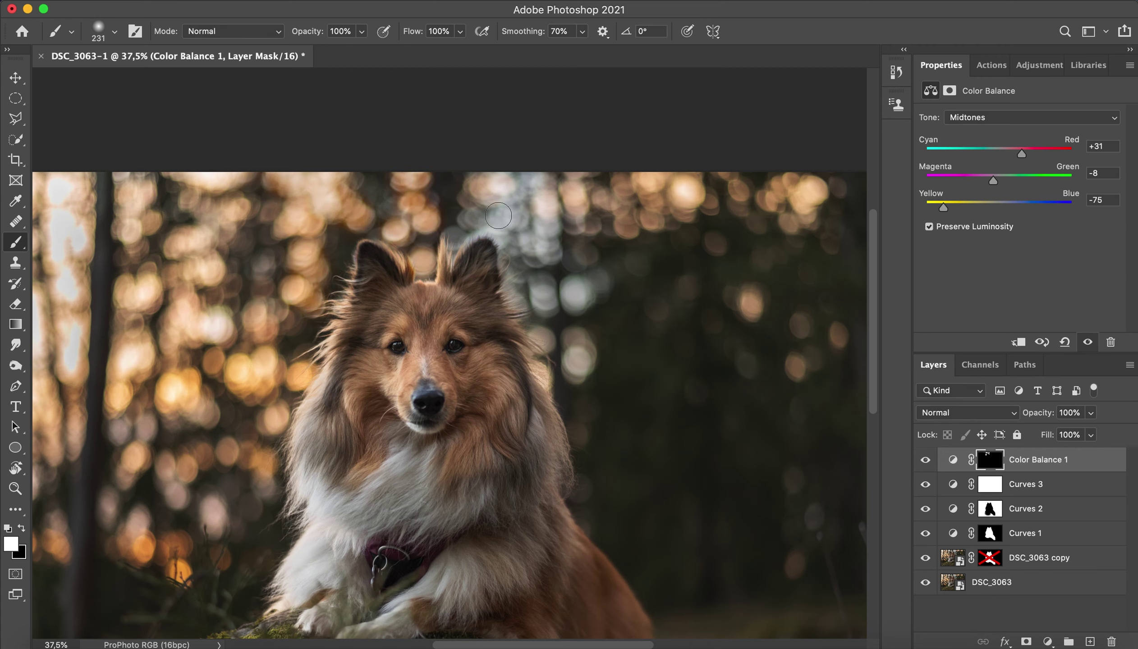
Paint warm tone onto the fur right of the ear and group Color Balance into Group 1.
{"action": "key", "text": "bracketleft"}
{"action": "key", "text": "bracketleft"}
{"action": "key", "text": "bracketleft"}
{"action": "left_click_drag", "start_coordinate": [524, 289], "coordinate": [542, 287]}
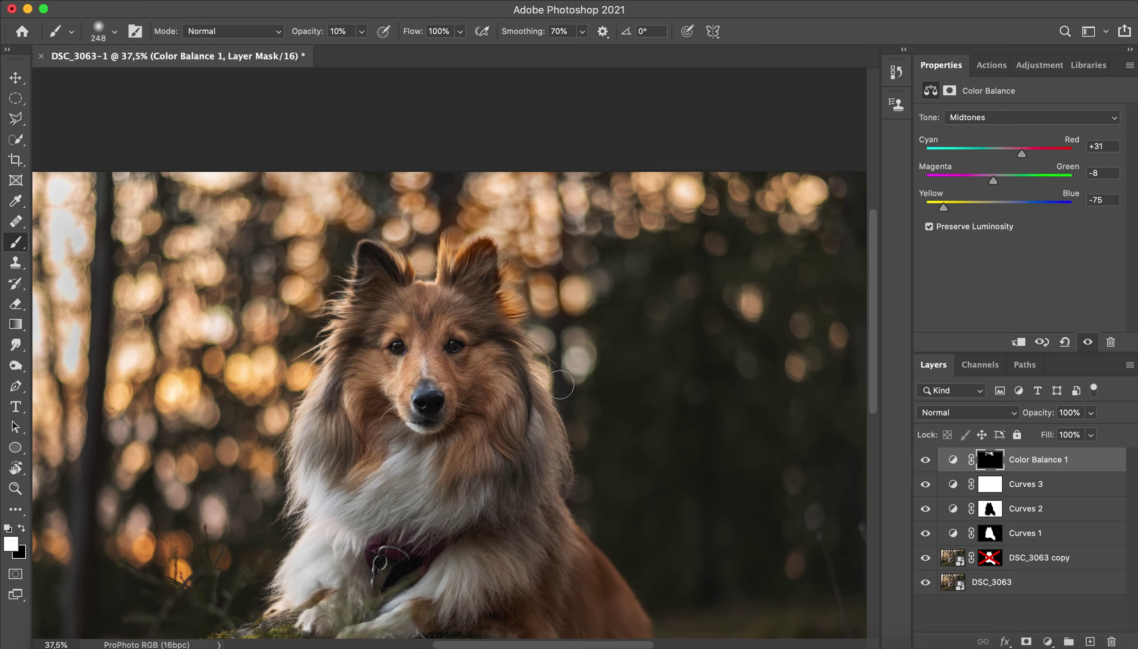
{"action": "scroll", "coordinate": [639, 459], "scroll_direction": "up", "scroll_amount": 5}
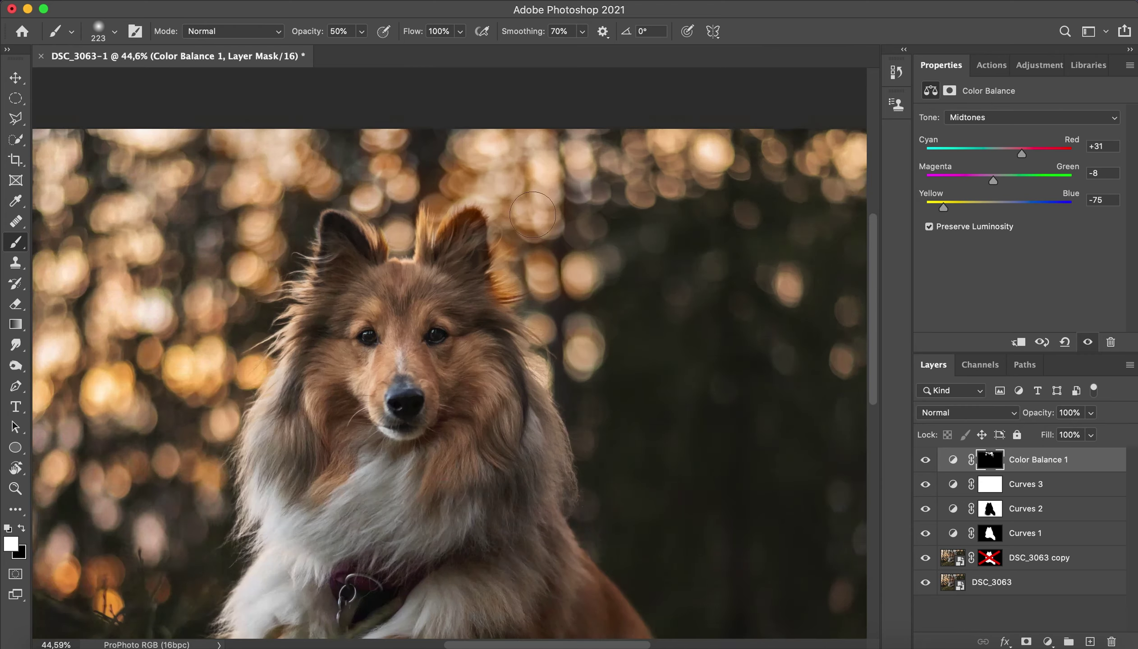
{"action": "key", "text": "ctrl+g"}
{"action": "left_click", "coordinate": [1003, 485]}
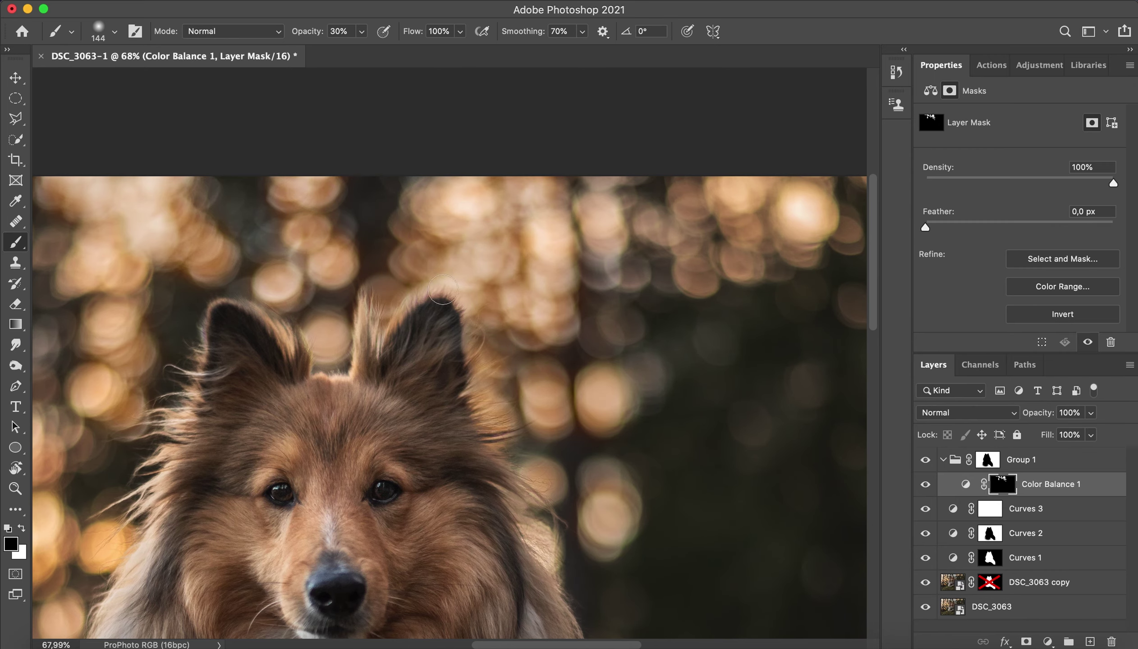
{"action": "scroll", "coordinate": [340, 228], "scroll_direction": "down", "scroll_amount": 4}
{"action": "scroll", "coordinate": [428, 377], "scroll_direction": "up", "scroll_amount": 1}
{"action": "key", "text": "x"}
Collapse Group 1, add empty Layer 1 above it, sample a warm tan and enlarge the brush.
{"action": "left_click", "coordinate": [943, 459]}
{"action": "key", "text": "ctrl+shift+alt+n"}
{"action": "scroll", "coordinate": [196, 340], "scroll_direction": "up", "scroll_amount": 2}
{"action": "left_click", "coordinate": [197, 340], "text": "alt"}
{"action": "key", "text": "bracketright"}
{"action": "key", "text": "bracketright"}
{"action": "key", "text": "bracketright"}
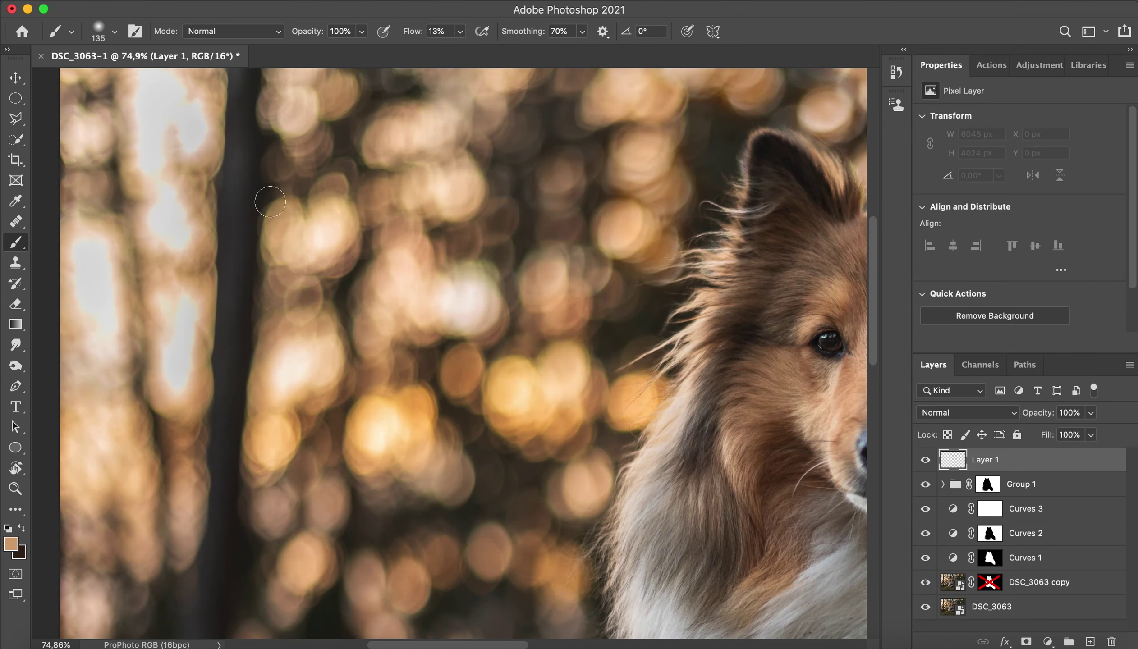
At 50% brush opacity, paint soft tan and greyer-tan glow on Layer 1 over the left bokeh.
{"action": "key", "text": "5"}
{"action": "left_click_drag", "start_coordinate": [179, 330], "coordinate": [168, 362]}
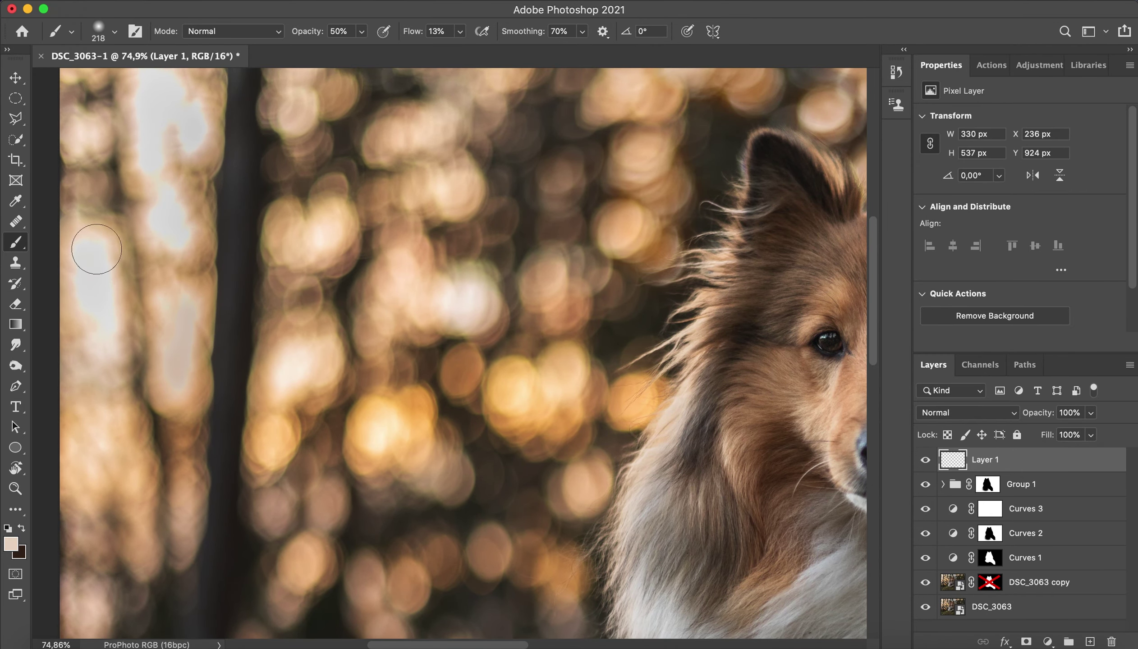
{"action": "left_click", "coordinate": [323, 340], "text": "alt"}
{"action": "scroll", "coordinate": [323, 340], "scroll_direction": "up", "scroll_amount": 2}
{"action": "left_click_drag", "start_coordinate": [323, 407], "coordinate": [451, 393]}
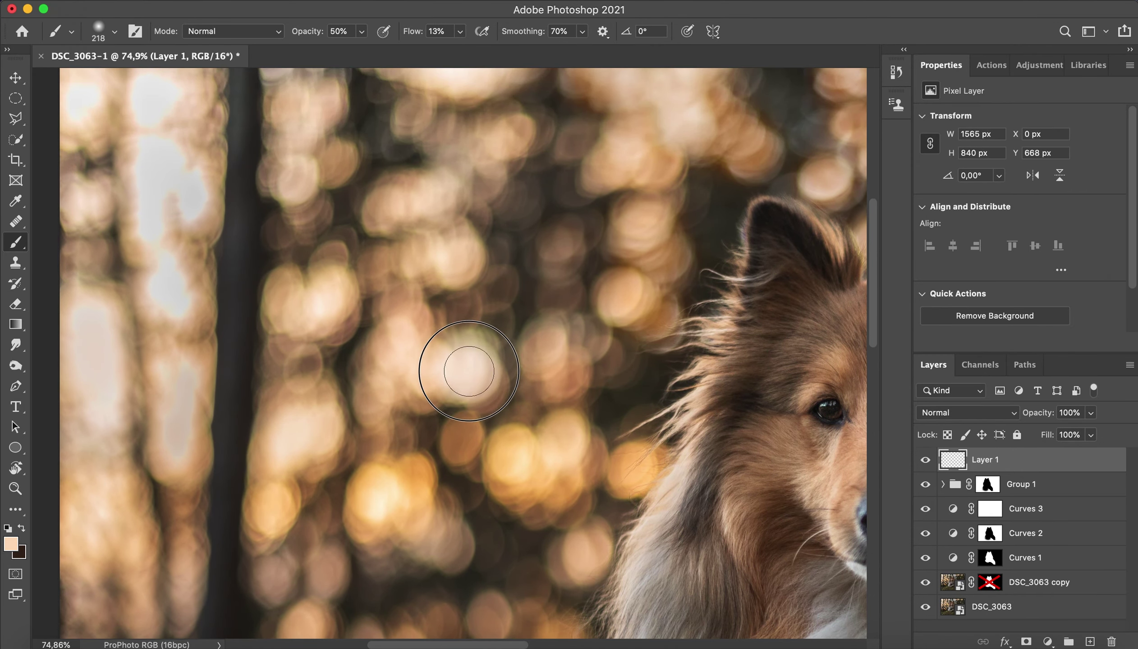
{"action": "scroll", "coordinate": [469, 372], "scroll_direction": "up", "scroll_amount": 2}
{"action": "key", "text": "bracketleft"}
{"action": "key", "text": "bracketleft"}
{"action": "key", "text": "bracketleft"}
{"action": "left_click", "coordinate": [151, 309], "text": "alt"}
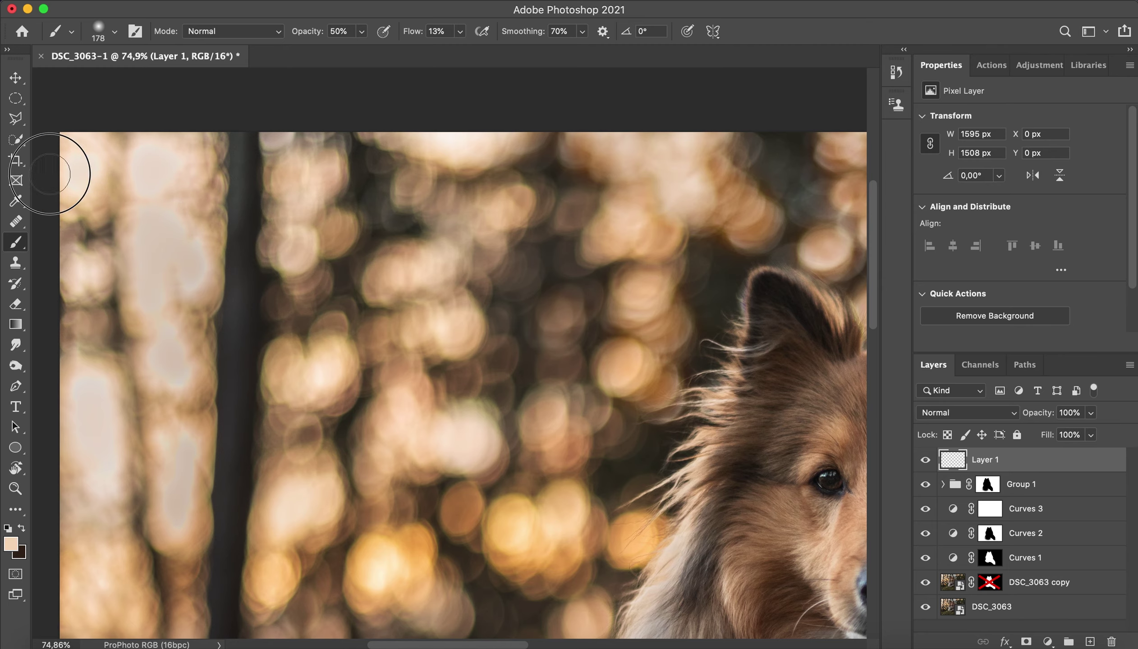
{"action": "key", "text": "super+0"}
{"action": "left_click", "coordinate": [990, 533]}
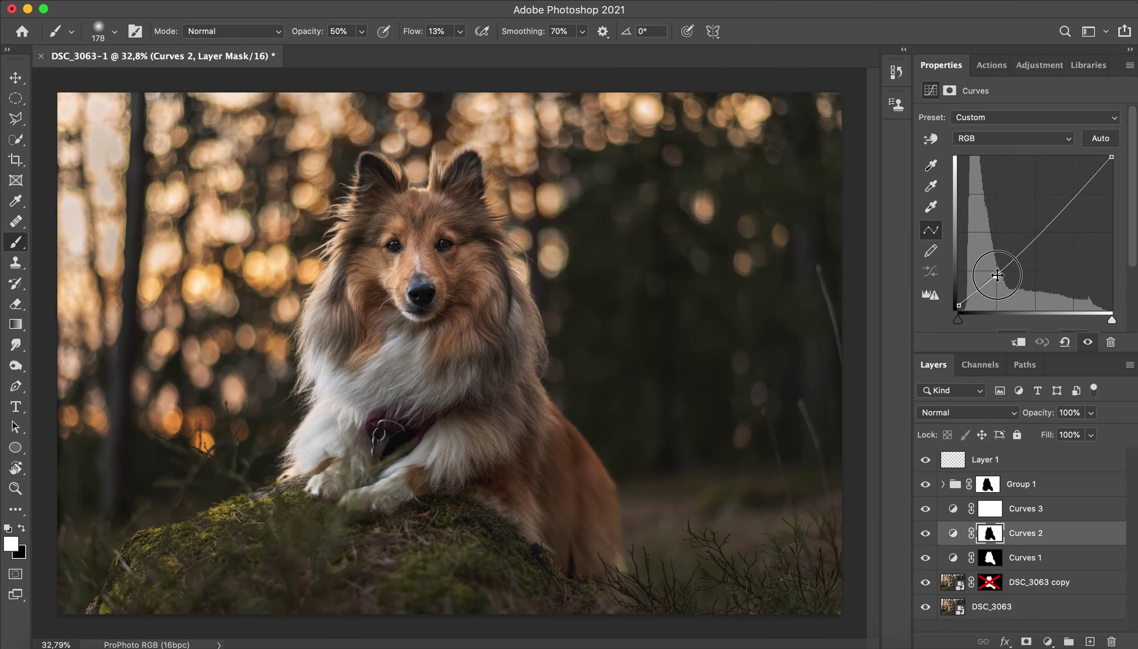
Add a Hue/Saturation layer shifting the Yellows hue to −33, then set a large black brush.
{"action": "left_click", "coordinate": [1048, 641]}
{"action": "left_click", "coordinate": [1080, 465]}
{"action": "left_click_drag", "start_coordinate": [1020, 202], "coordinate": [1114, 203]}
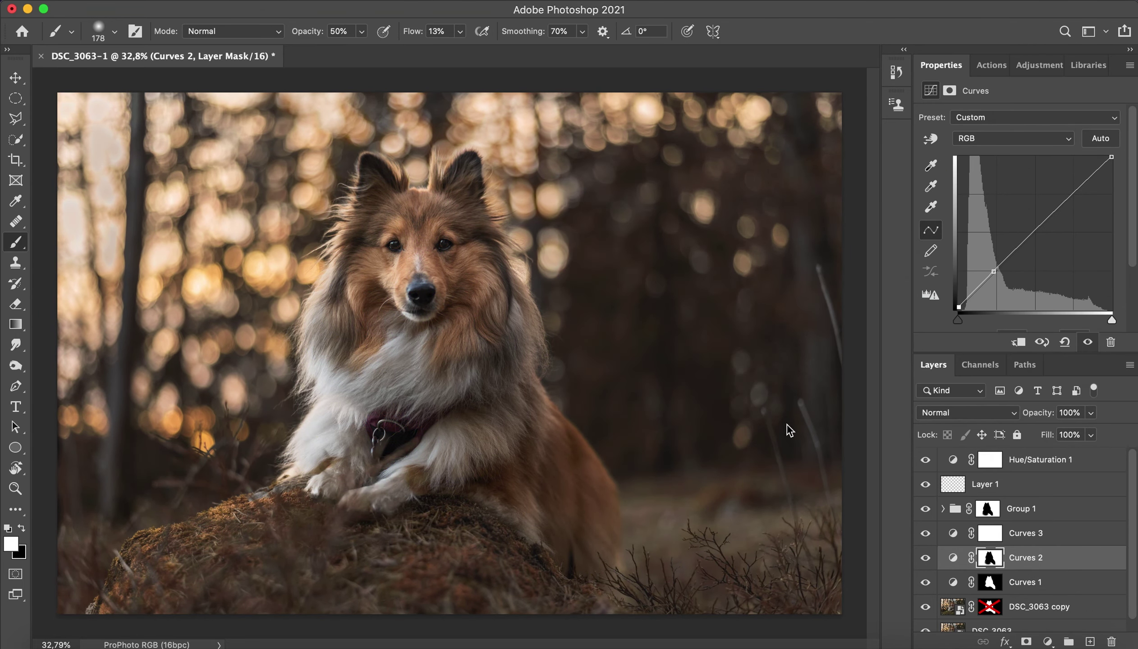
{"action": "key", "text": "x"}
{"action": "key", "text": "bracketright"}
{"action": "key", "text": "bracketright"}
{"action": "key", "text": "bracketright"}
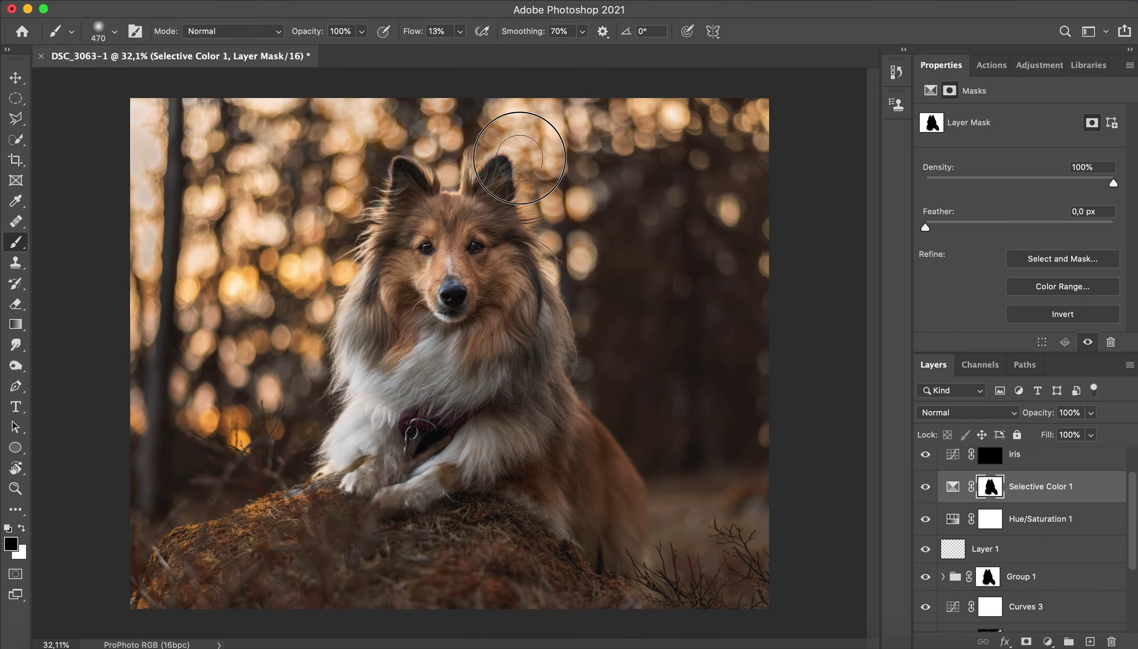
Draw a soft ellipse around the dog and make it a raised Curves 4 layer.
{"action": "left_click_drag", "start_coordinate": [508, 242], "coordinate": [474, 240]}
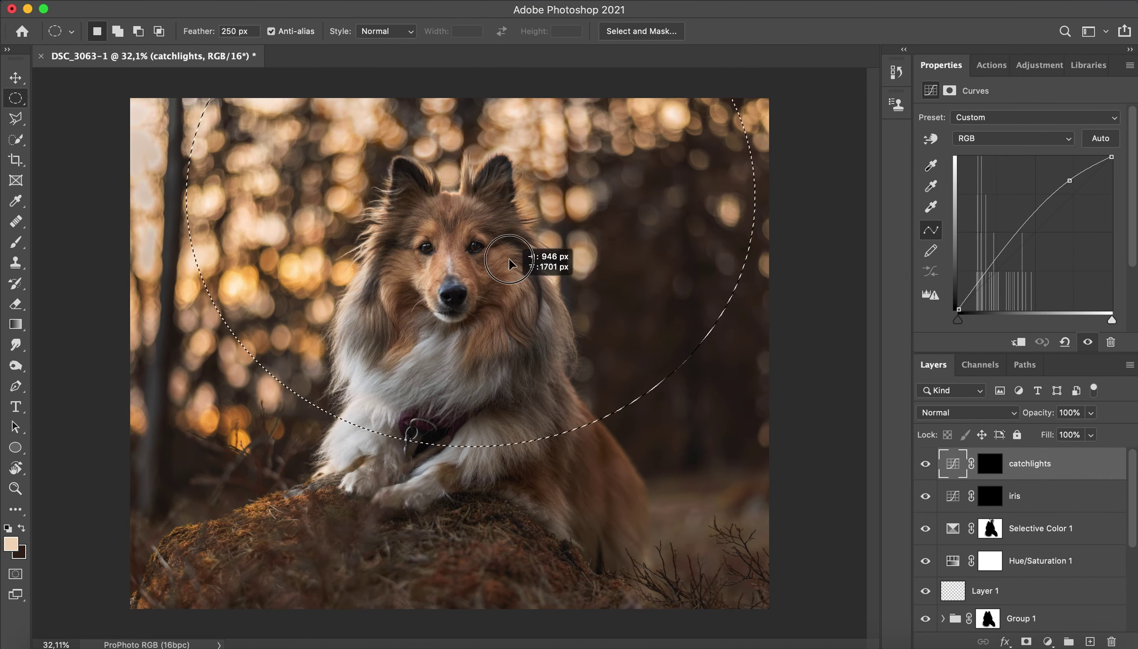
{"action": "left_click", "coordinate": [1048, 641]}
{"action": "left_click", "coordinate": [1021, 416]}
{"action": "left_click", "coordinate": [1075, 189]}
{"action": "key", "text": "b"}
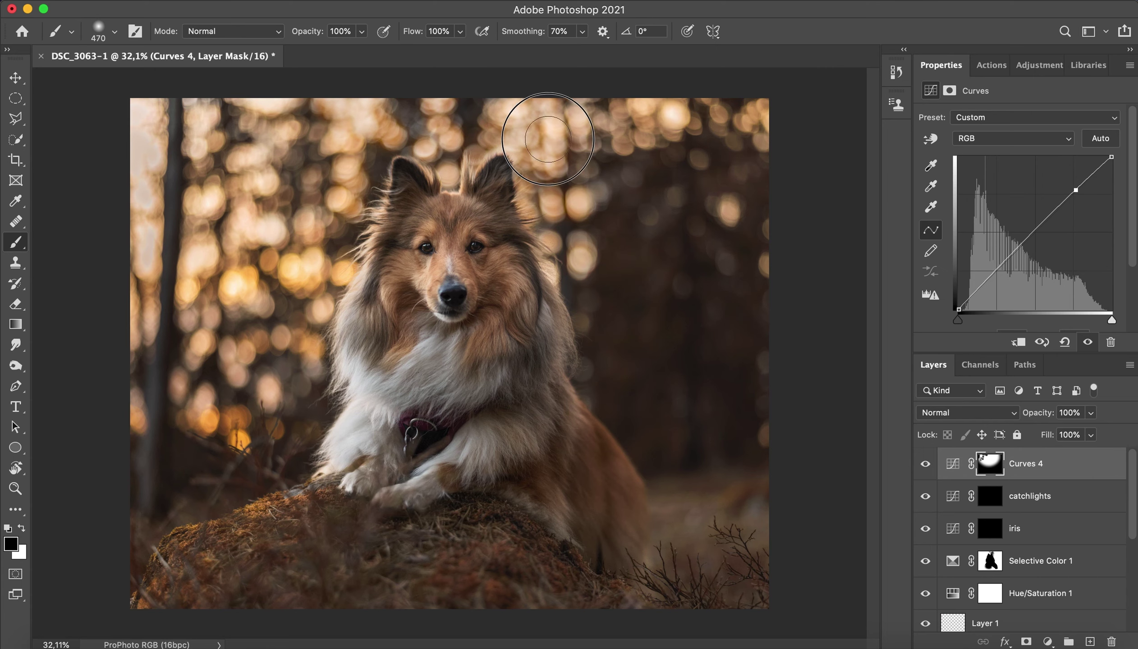
Paint darker into the Curves 1 mask with a 304 brush at 13% flow.
{"action": "scroll", "coordinate": [1063, 524], "scroll_direction": "down", "scroll_amount": 5}
{"action": "left_click", "coordinate": [1039, 560]}
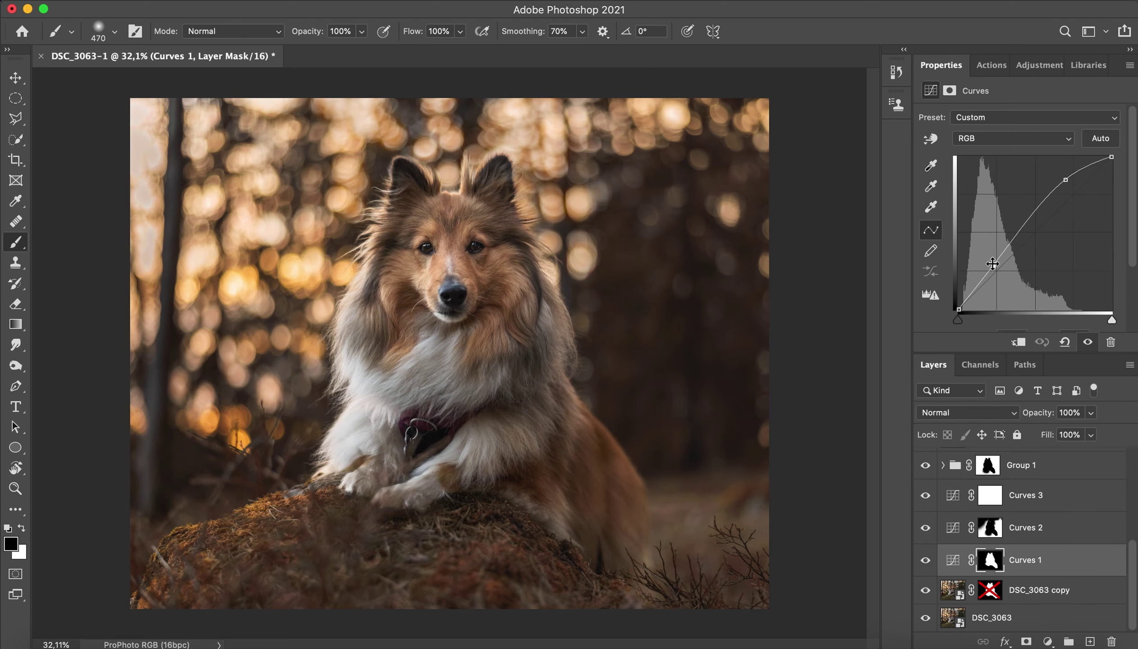
{"action": "key", "text": "shift+1"}
{"action": "key", "text": "shift+3"}
{"action": "left_click_drag", "start_coordinate": [339, 400], "coordinate": [325, 406]}
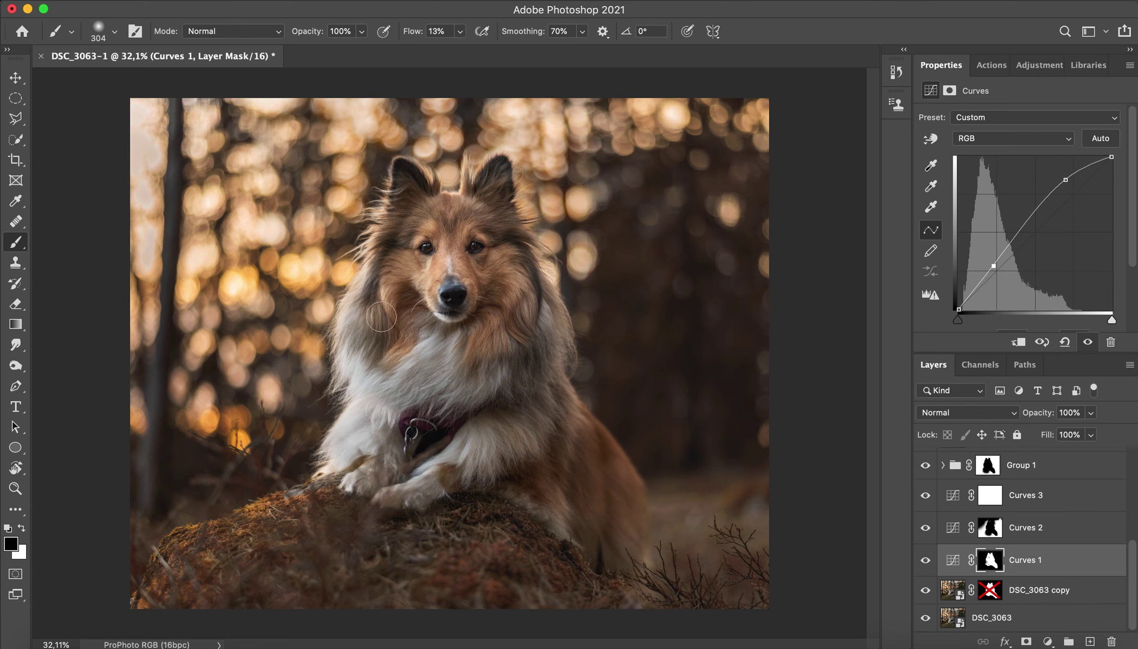
Add a slightly darkening Curves 5 with inverted mask, then reapply the DSC_3063 copy raw edits.
{"action": "left_click", "coordinate": [990, 527]}
{"action": "left_click", "coordinate": [1048, 641]}
{"action": "left_click_drag", "start_coordinate": [993, 275], "coordinate": [997, 279]}
{"action": "key", "text": "super+i"}
{"action": "key", "text": "shift+0"}
{"action": "key", "text": "x"}
{"action": "scroll", "coordinate": [1021, 542], "scroll_direction": "down", "scroll_amount": 2}
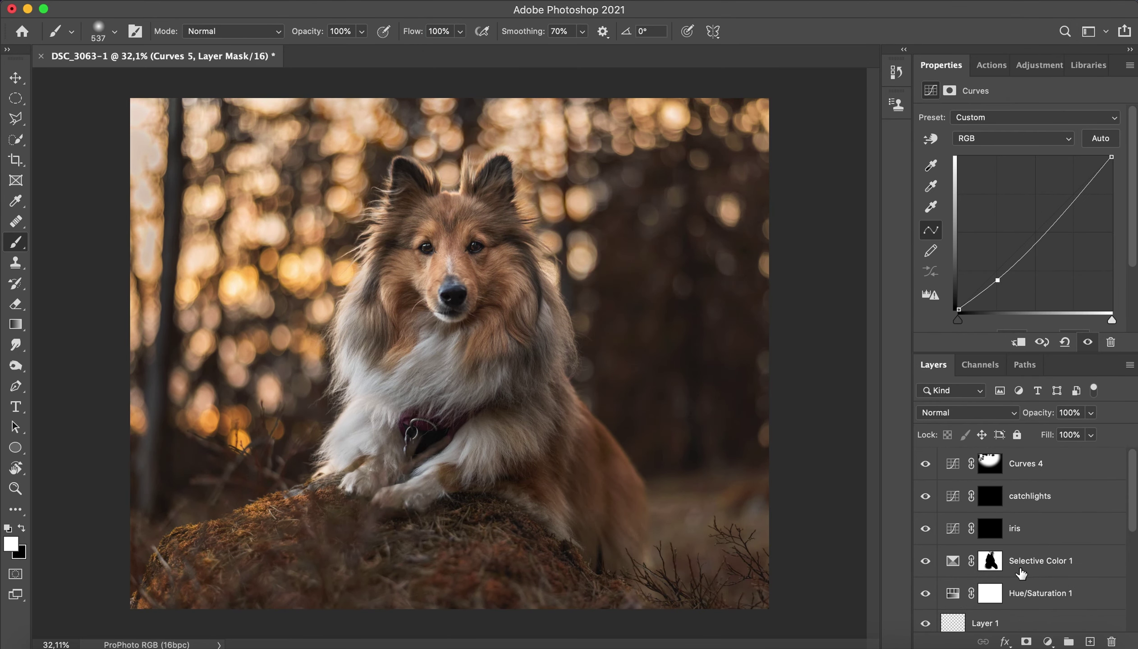
{"action": "double_click", "coordinate": [953, 603]}
{"action": "left_click", "coordinate": [1090, 624]}
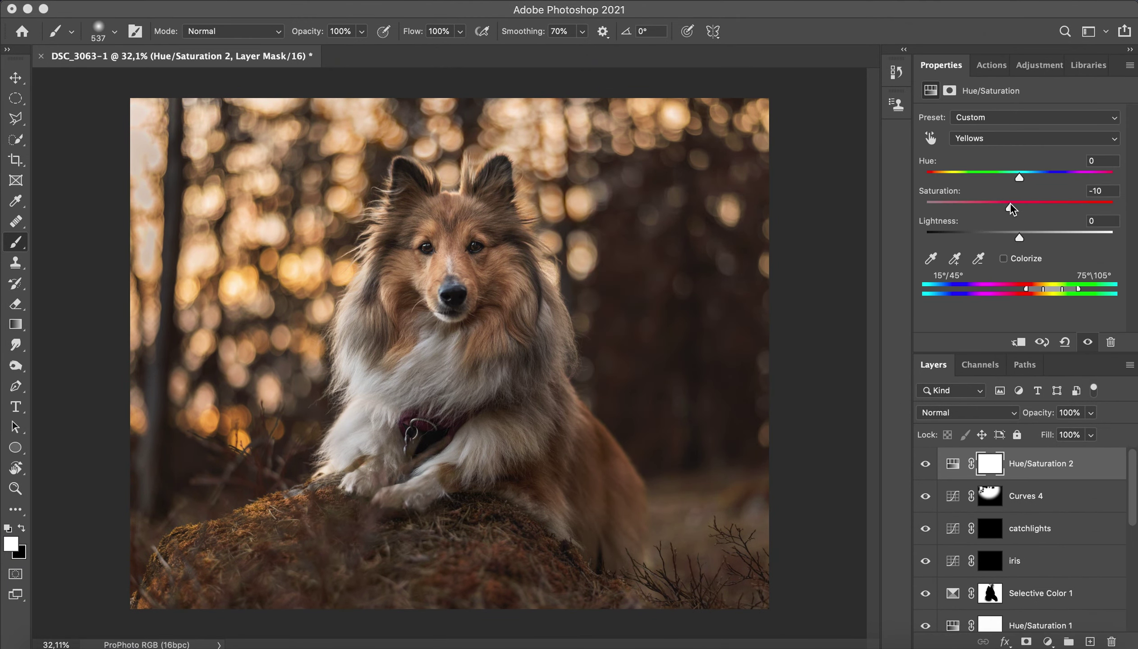
Copy the dog mask onto Hue/Saturation 2 and add a warm-coloured Radial Gradient Fill over the photo.
{"action": "left_click_drag", "start_coordinate": [990, 593], "coordinate": [968, 472]}
{"action": "left_click", "coordinate": [1047, 644]}
{"action": "left_click", "coordinate": [1048, 240]}
{"action": "left_click", "coordinate": [679, 361]}
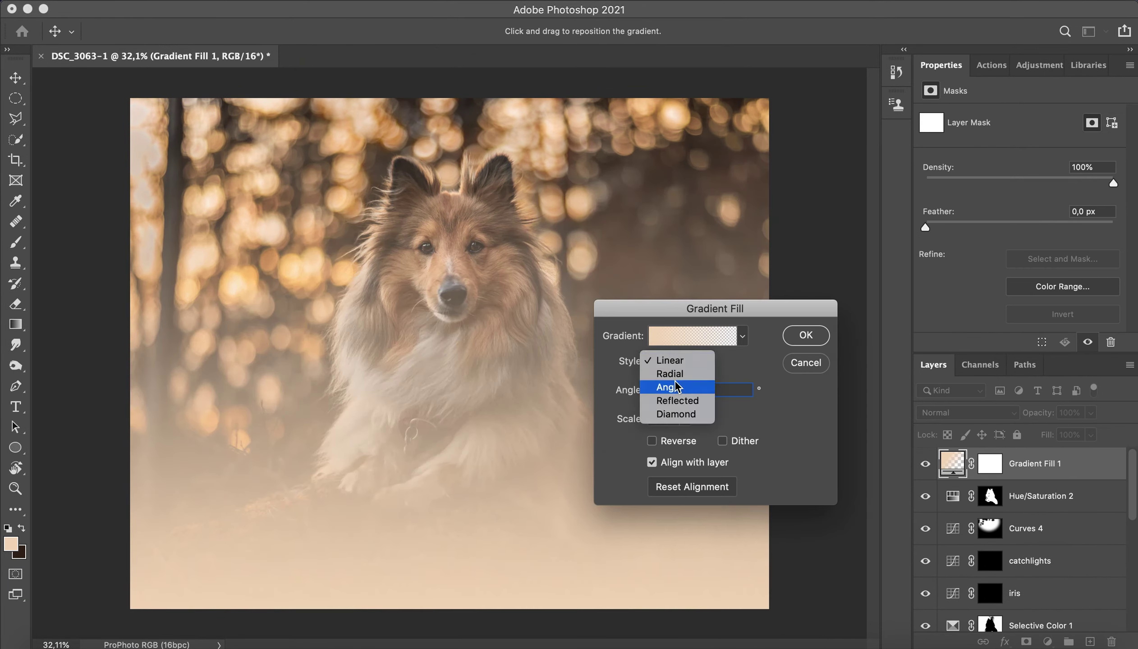
{"action": "left_click_drag", "start_coordinate": [450, 353], "coordinate": [310, 224]}
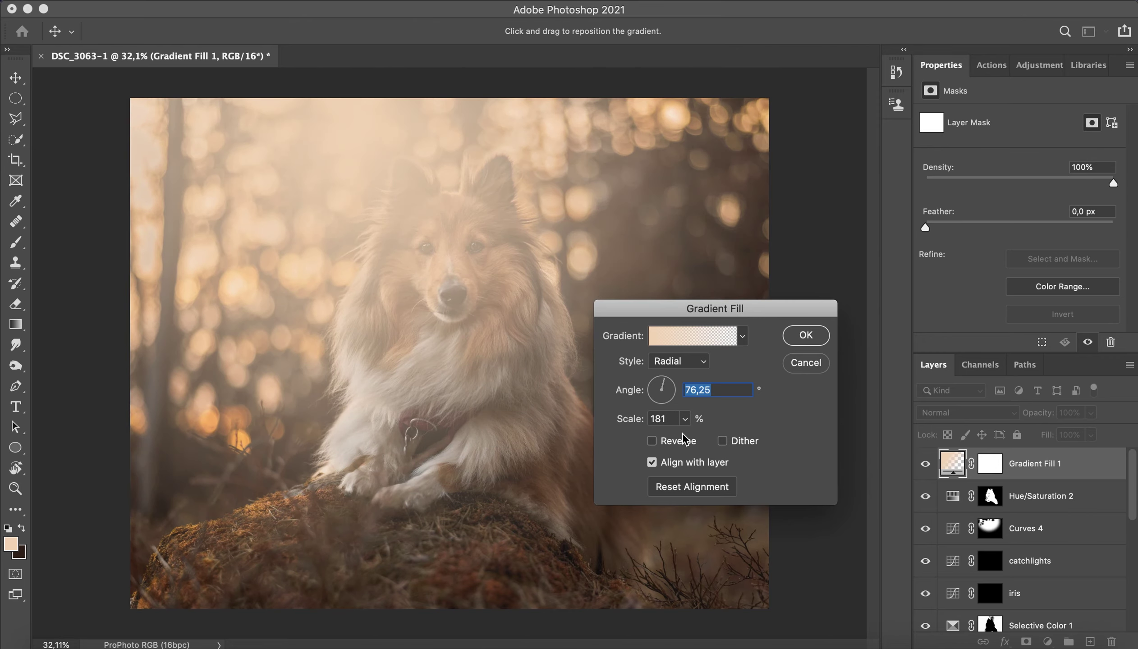
{"action": "left_click", "coordinate": [692, 337]}
{"action": "left_click", "coordinate": [818, 454]}
Copy the dog mask onto Gradient Fill 1, invert it, and brush-refine edges around the ears.
{"action": "left_click_drag", "start_coordinate": [1000, 422], "coordinate": [990, 464]}
{"action": "key", "text": "ctrl+i"}
{"action": "key", "text": "d"}
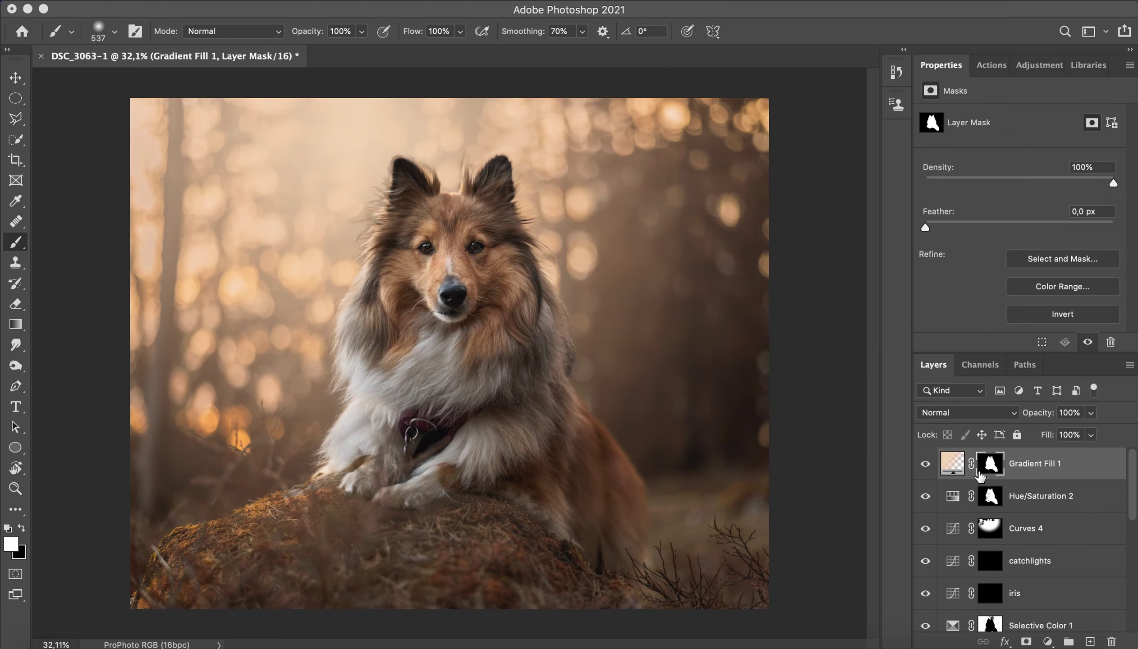
{"action": "key", "text": "shift+1"}
{"action": "key", "text": "shift+3"}
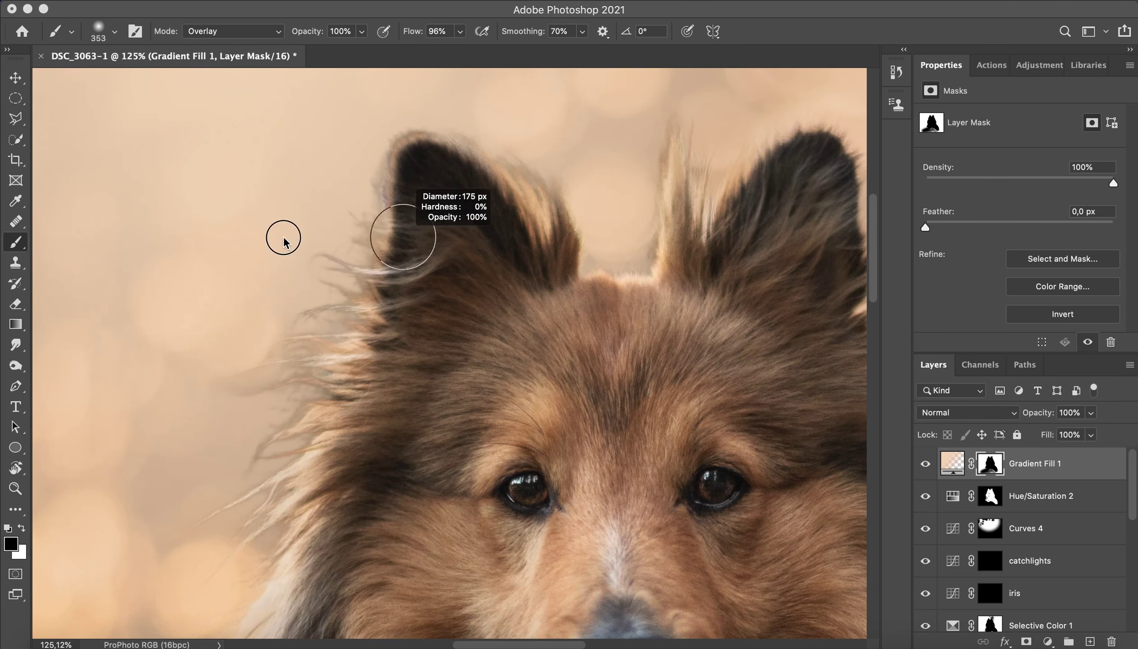
{"action": "key", "text": "x"}
{"action": "left_click_drag", "start_coordinate": [284, 242], "coordinate": [364, 175]}
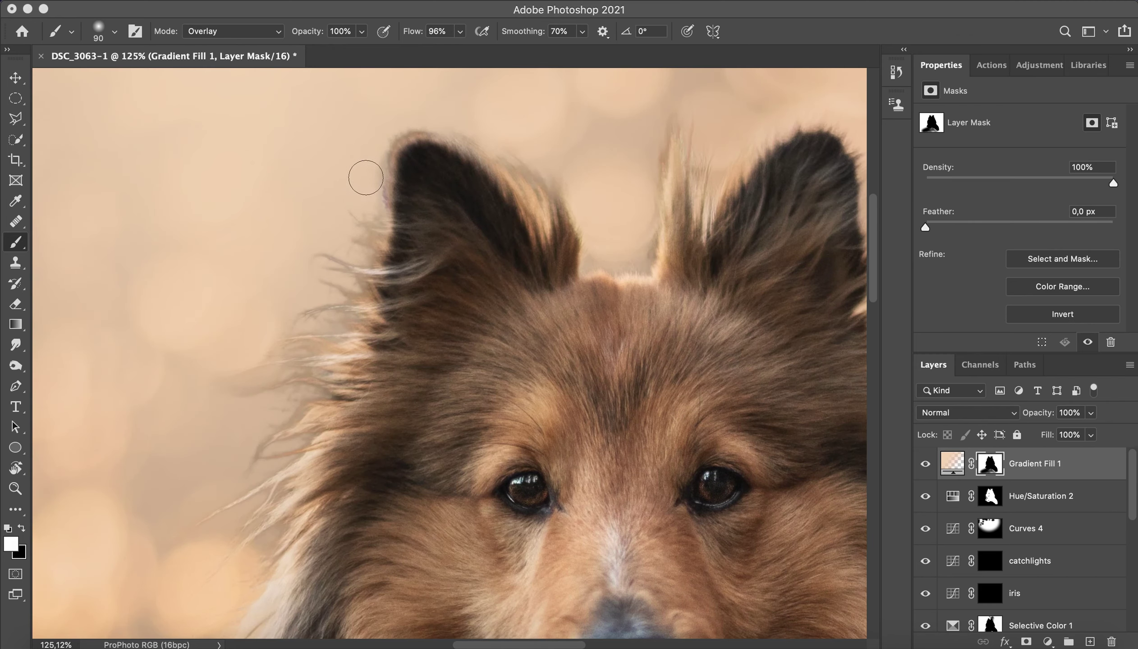
{"action": "scroll", "coordinate": [358, 283], "scroll_direction": "down", "scroll_amount": 2}
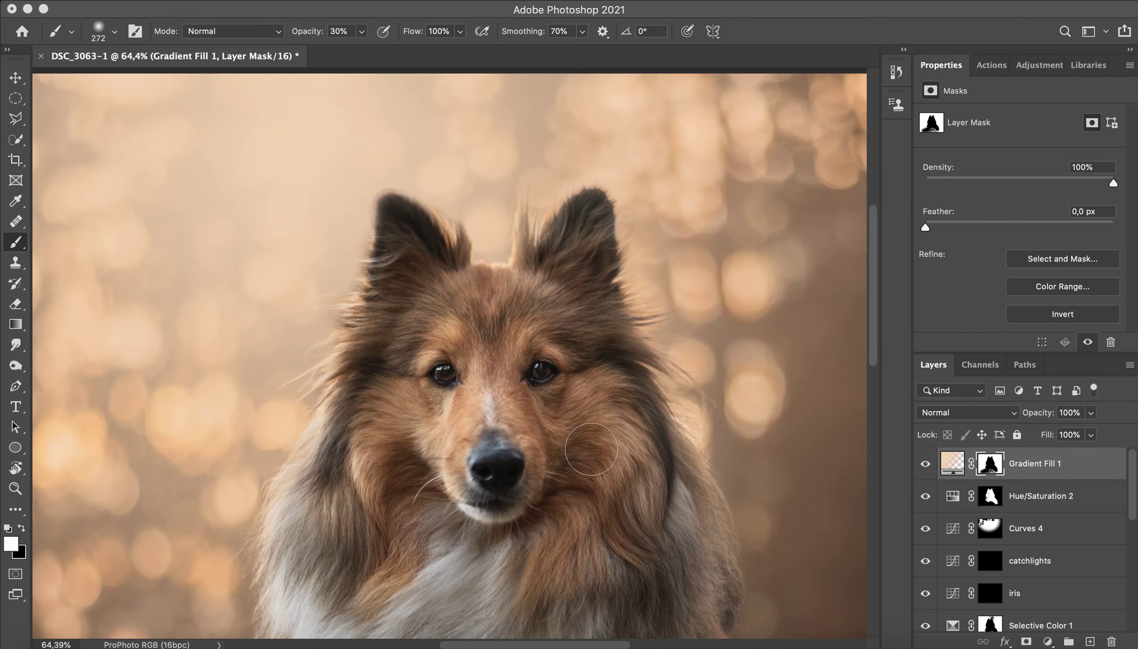
{"action": "left_click", "coordinate": [997, 412]}
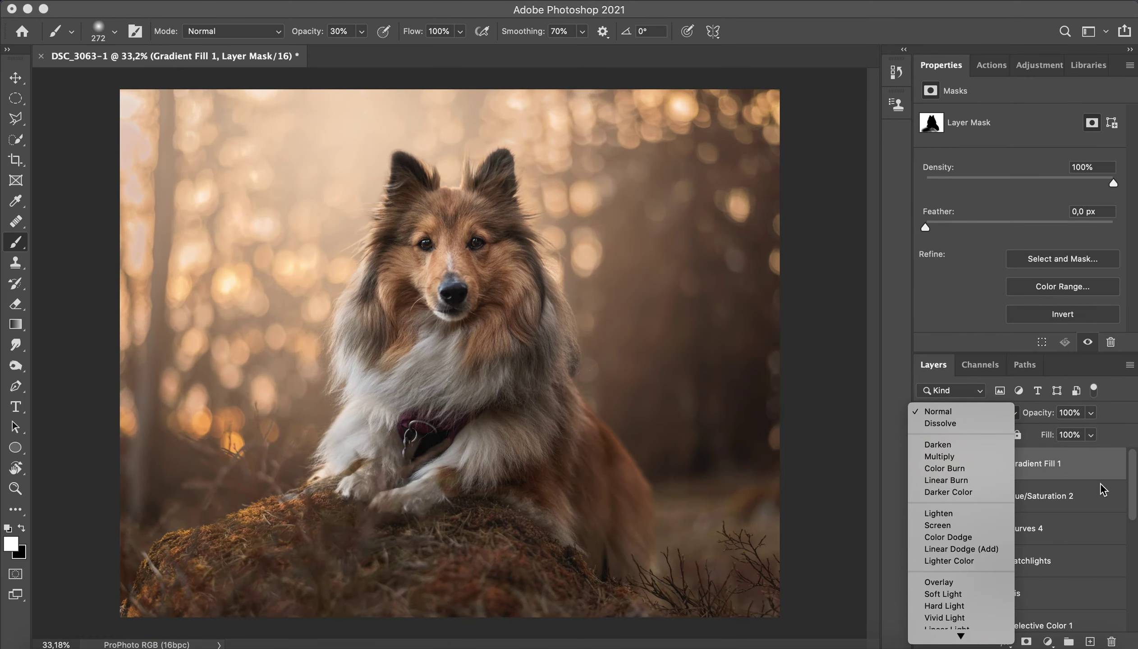
Add a darkening Curves 6 vignette and paint its mask black over the dog.
{"action": "left_click", "coordinate": [1042, 418]}
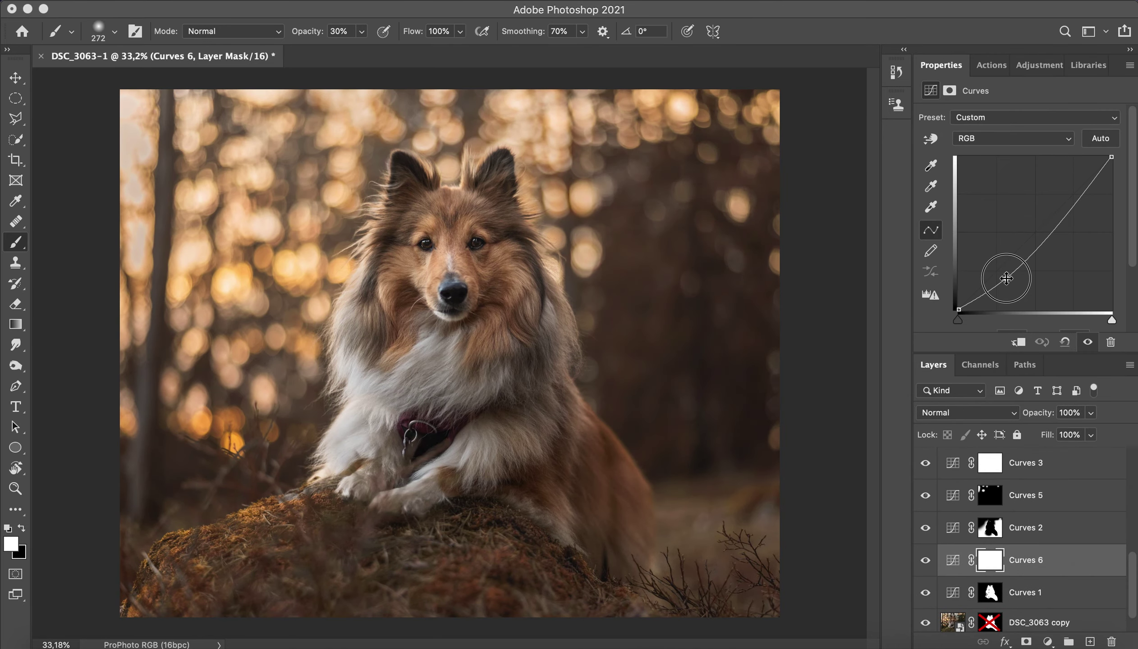
{"action": "left_click_drag", "start_coordinate": [993, 265], "coordinate": [1004, 276]}
{"action": "key", "text": "0"}
{"action": "key", "text": "bracketright"}
{"action": "left_click", "coordinate": [452, 318]}
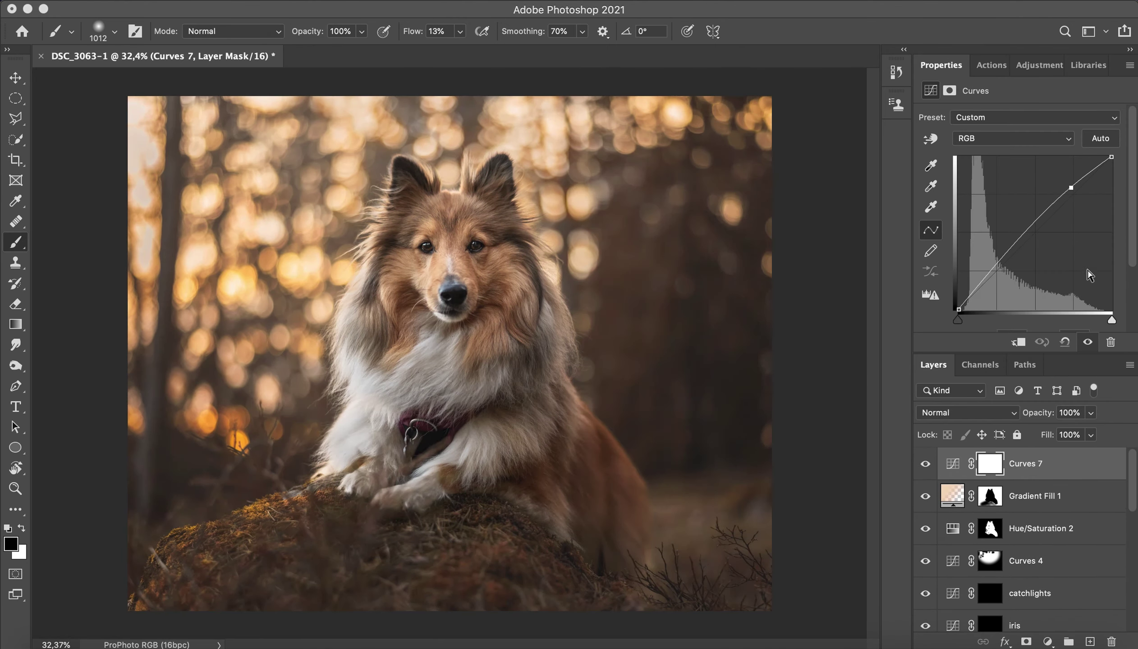
Pull Curves 8 down to darken and refine the dog's face in Group 2.
{"action": "left_click_drag", "start_coordinate": [1000, 268], "coordinate": [999, 275]}
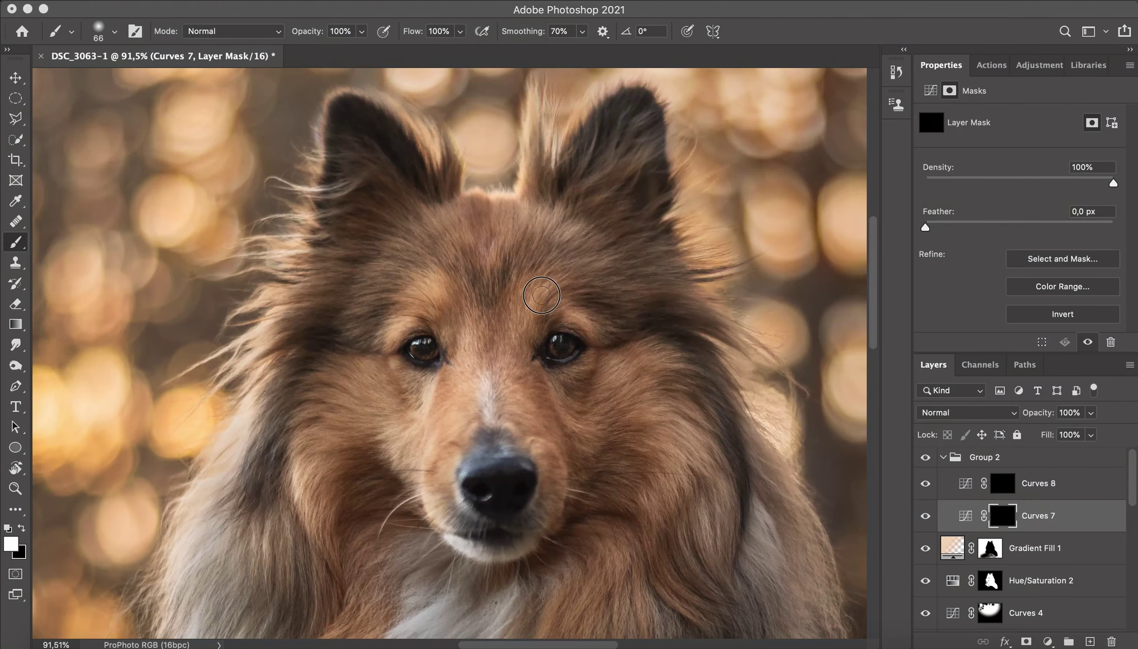
{"action": "left_click_drag", "start_coordinate": [501, 355], "coordinate": [493, 354]}
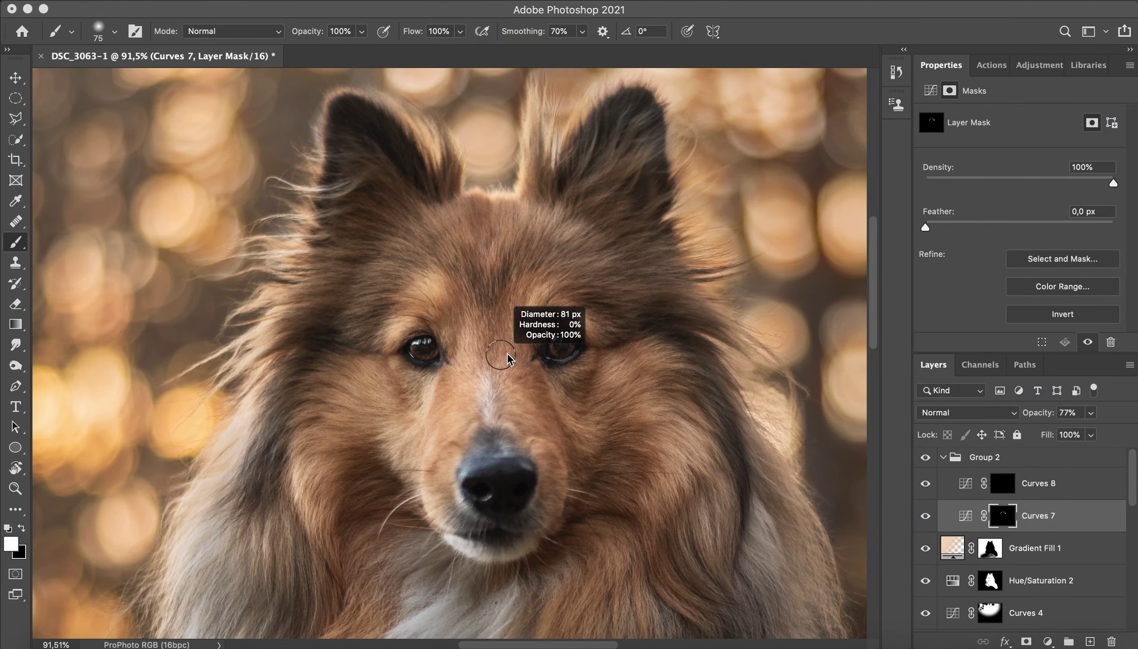
{"action": "scroll", "coordinate": [538, 533], "scroll_direction": "down", "scroll_amount": 2}
{"action": "left_click", "coordinate": [1039, 483]}
{"action": "key", "text": "super+0"}
{"action": "left_click", "coordinate": [984, 457]}
Move Levels 1 above Group 2 to the top and set input levels to 4 and 238.
{"action": "left_click", "coordinate": [943, 457]}
{"action": "scroll", "coordinate": [1039, 542], "scroll_direction": "down", "scroll_amount": 5}
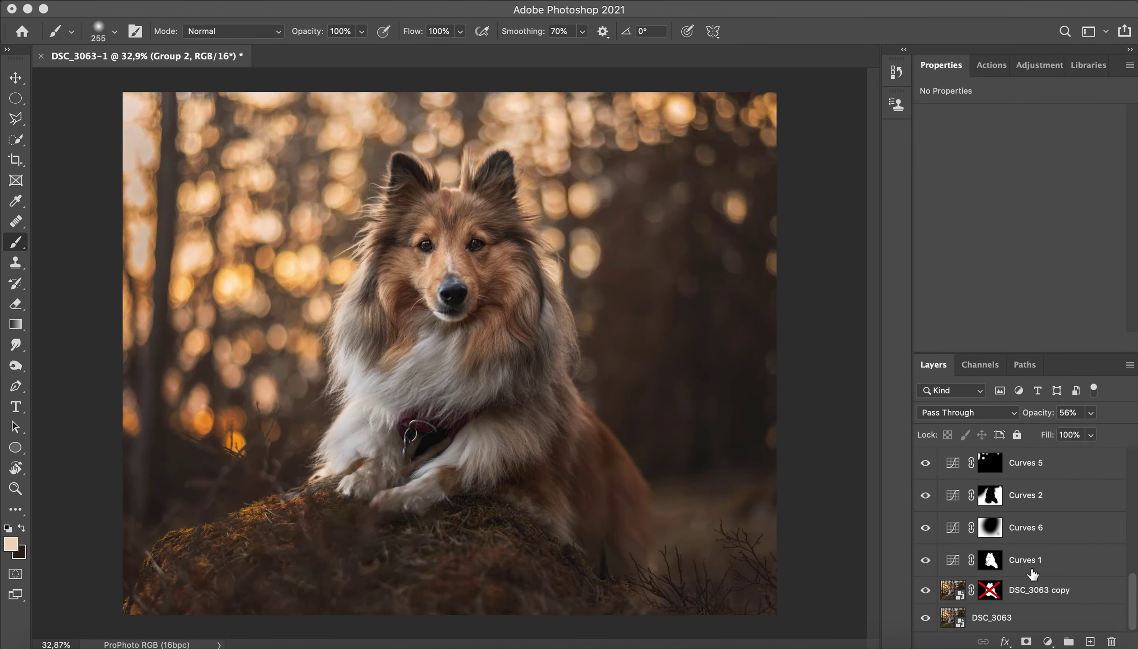
{"action": "double_click", "coordinate": [952, 590]}
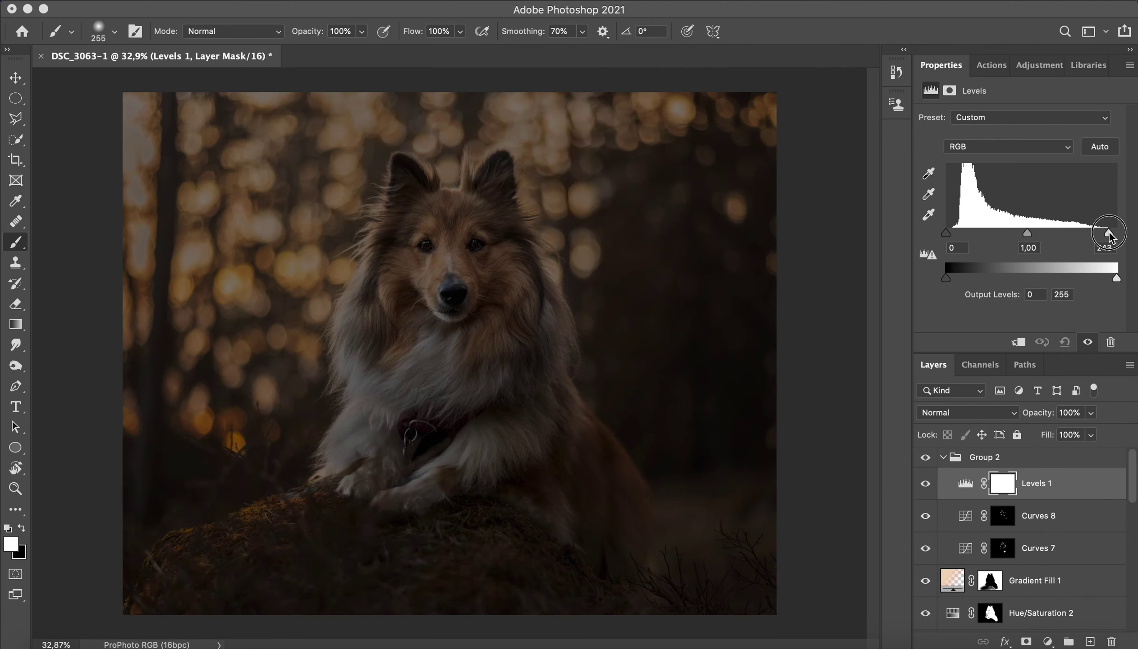
{"action": "left_click_drag", "start_coordinate": [1003, 483], "coordinate": [1004, 451]}
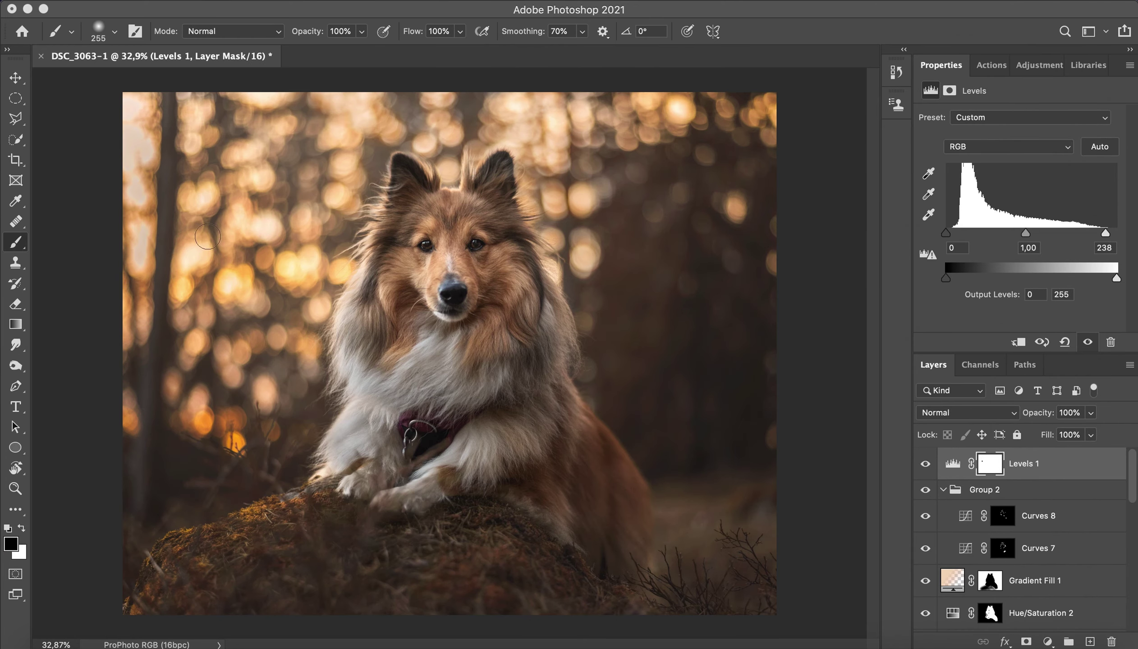
{"action": "left_click_drag", "start_coordinate": [946, 234], "coordinate": [948, 233]}
{"action": "scroll", "coordinate": [814, 461], "scroll_direction": "down", "scroll_amount": 1}
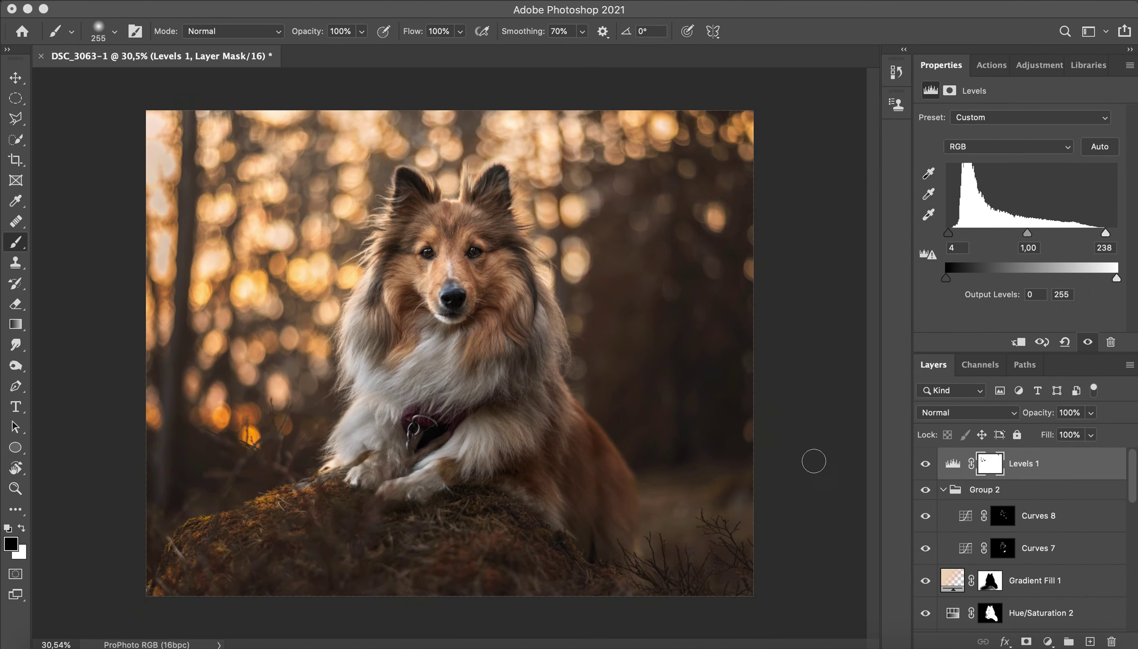